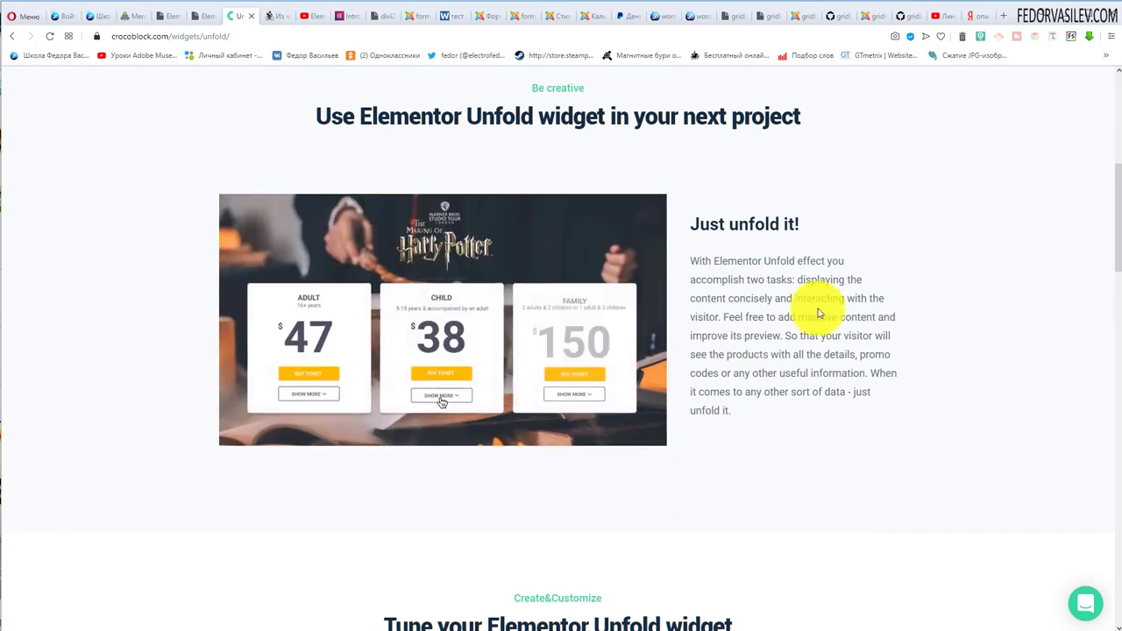
# Look through the Crocoblock page describing the Elementor Unfold widget's settings, content types and styling.
pyautogui.scroll(-4, 819, 313)
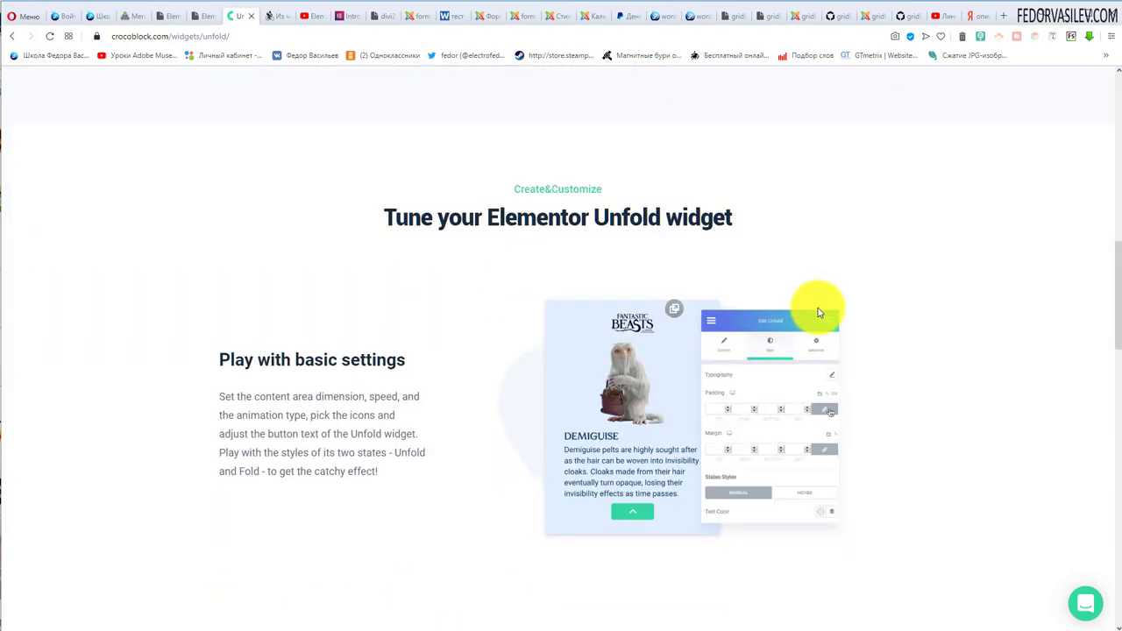
pyautogui.scroll(-6, 818, 311)
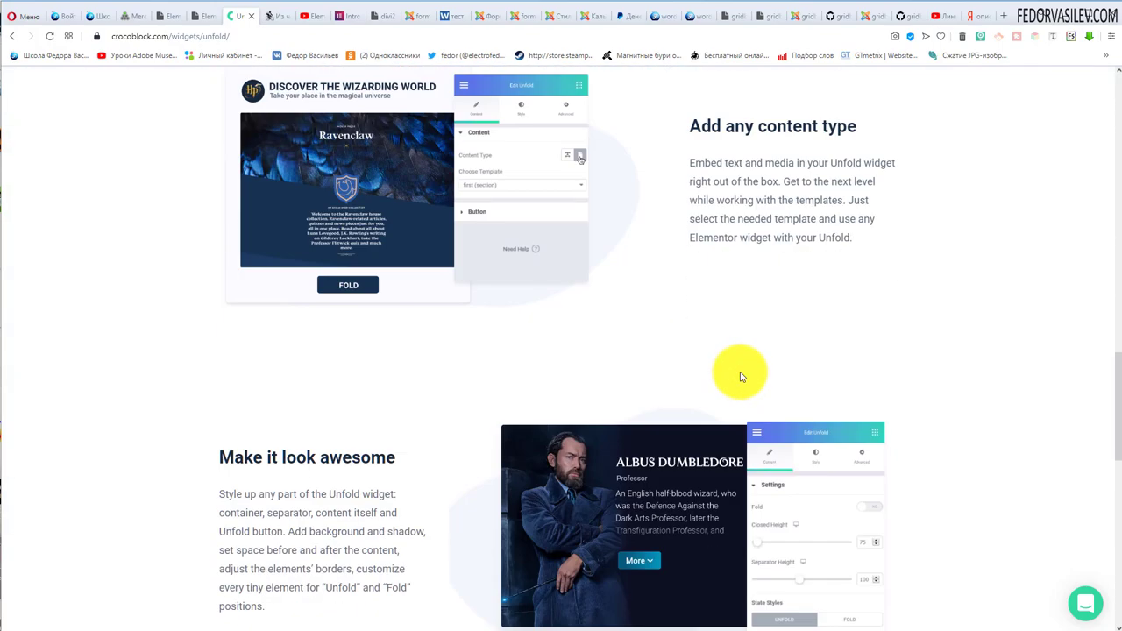
pyautogui.scroll(15, 740, 377)
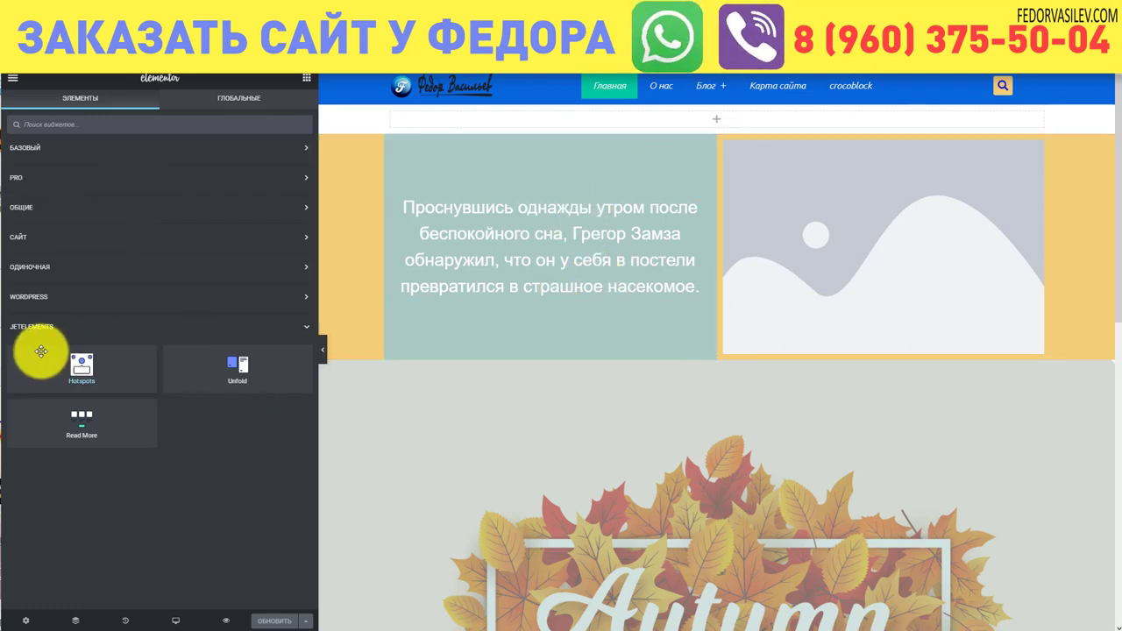
# Add the JetElements Unfold widget to the empty section below the site header and update the page.
pyautogui.click(39, 328)
pyautogui.click(42, 326)
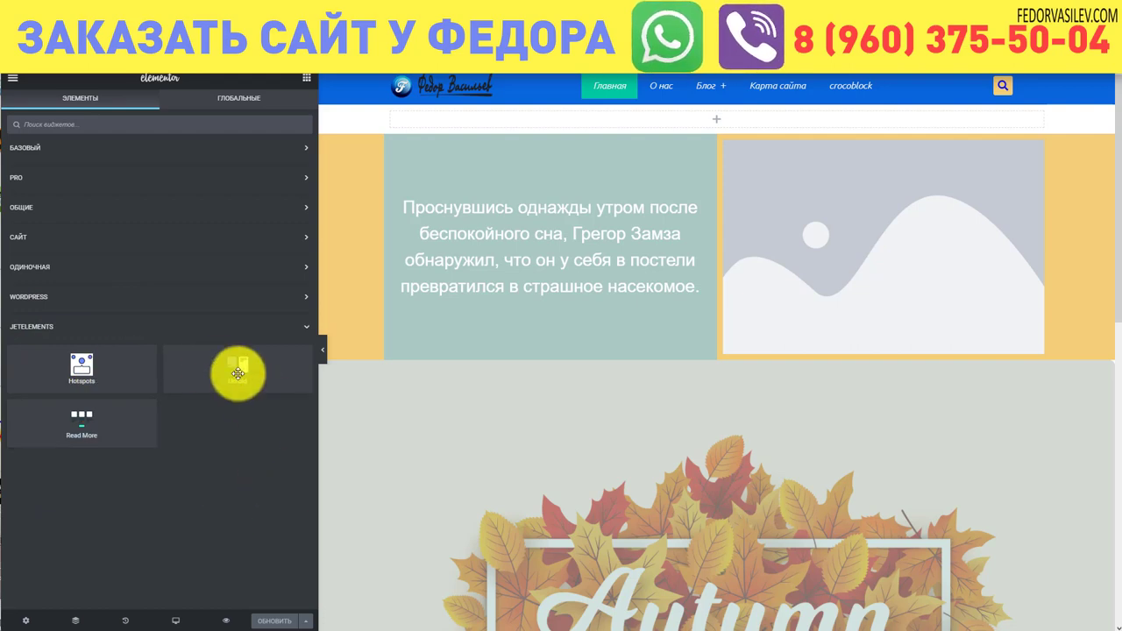
pyautogui.moveTo(235, 366); pyautogui.dragTo(689, 114)
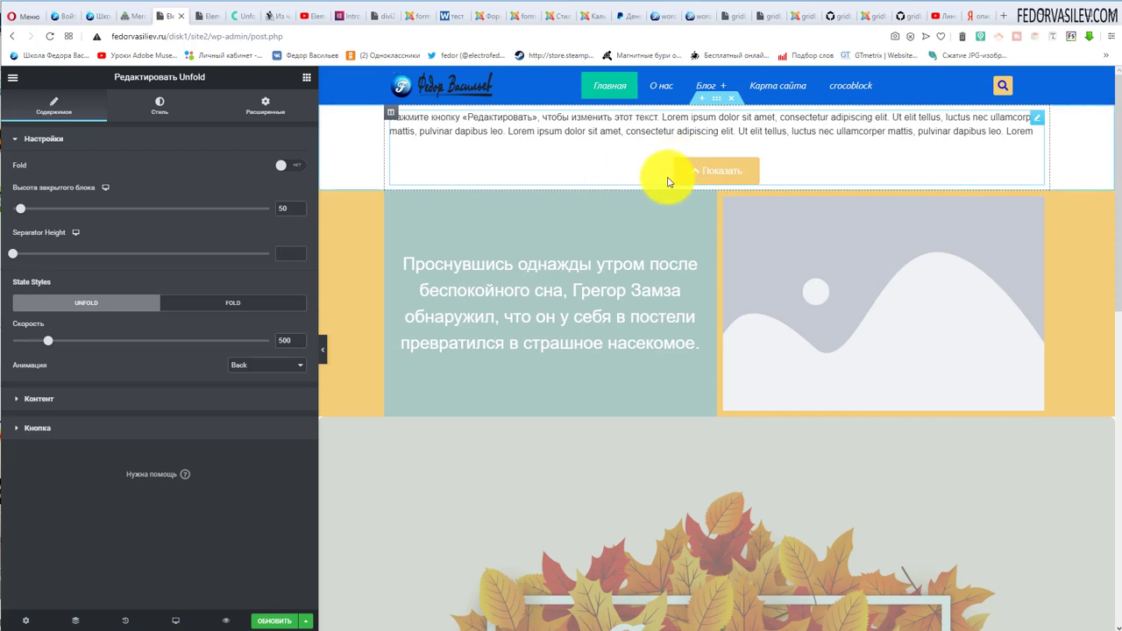
pyautogui.click(259, 622)
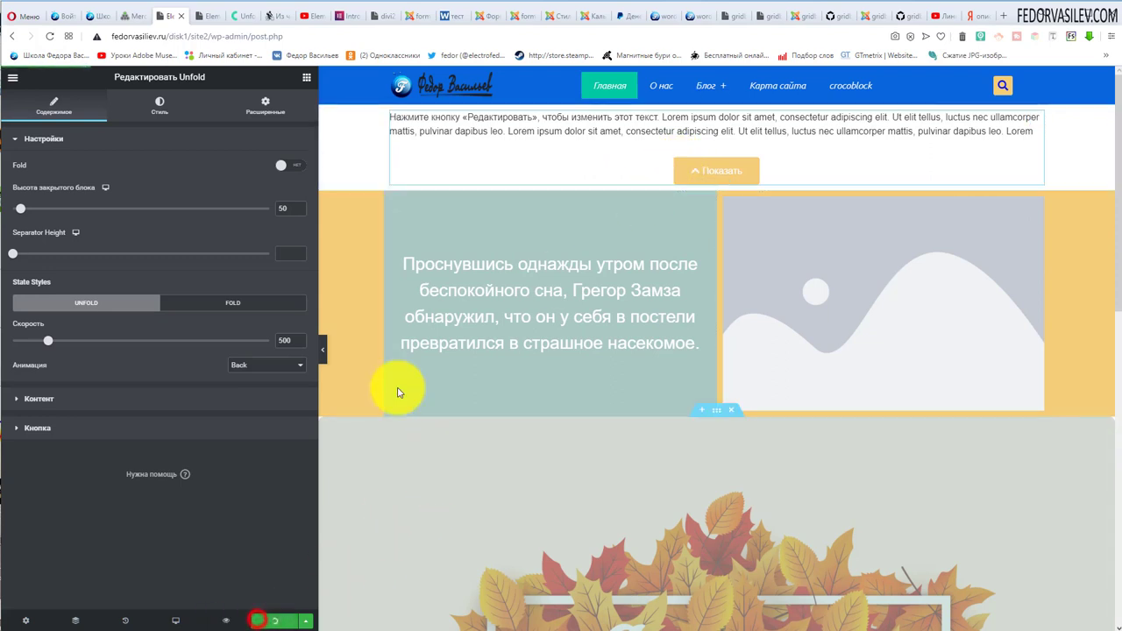
# Test expanding and collapsing the Unfold text block several times on the live home page.
pyautogui.click(212, 17)
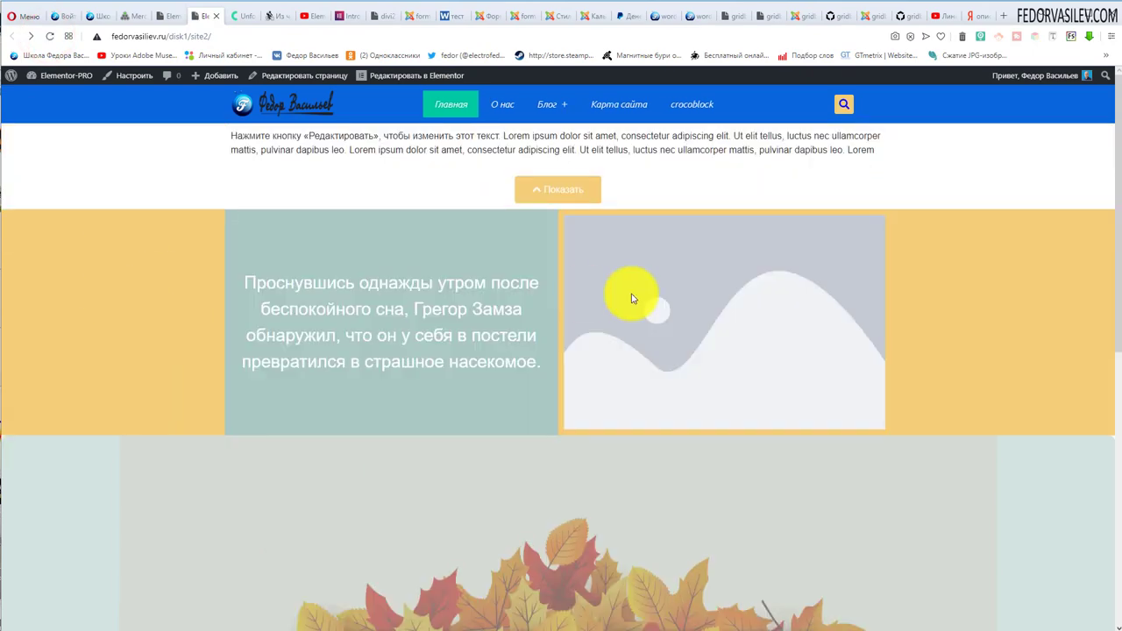
pyautogui.click(575, 180)
pyautogui.click(539, 235)
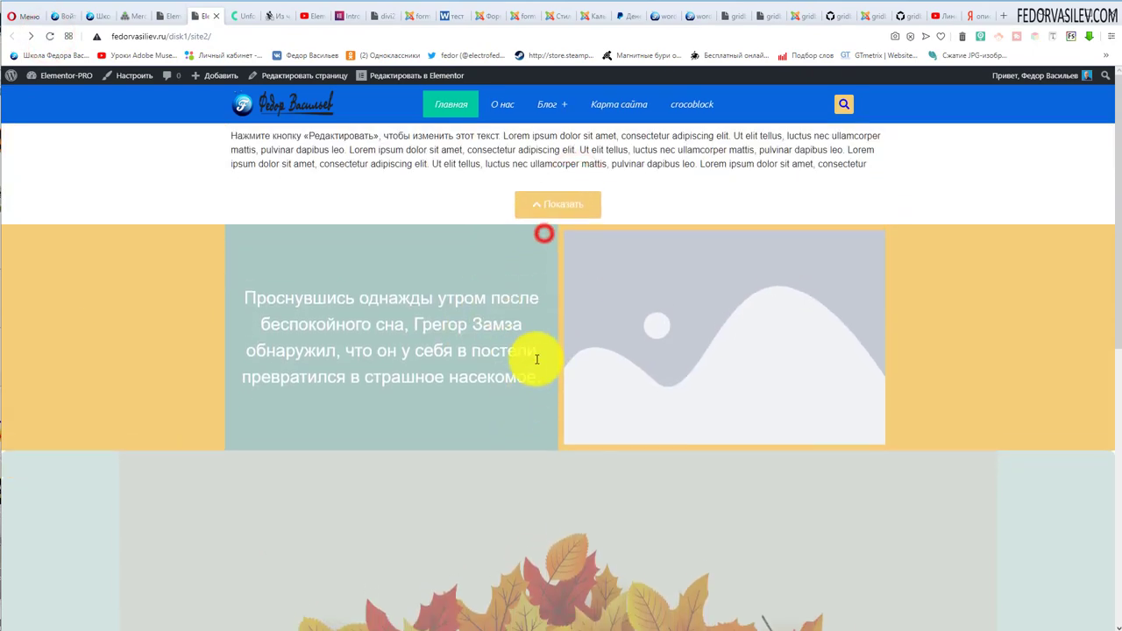
pyautogui.click(558, 190)
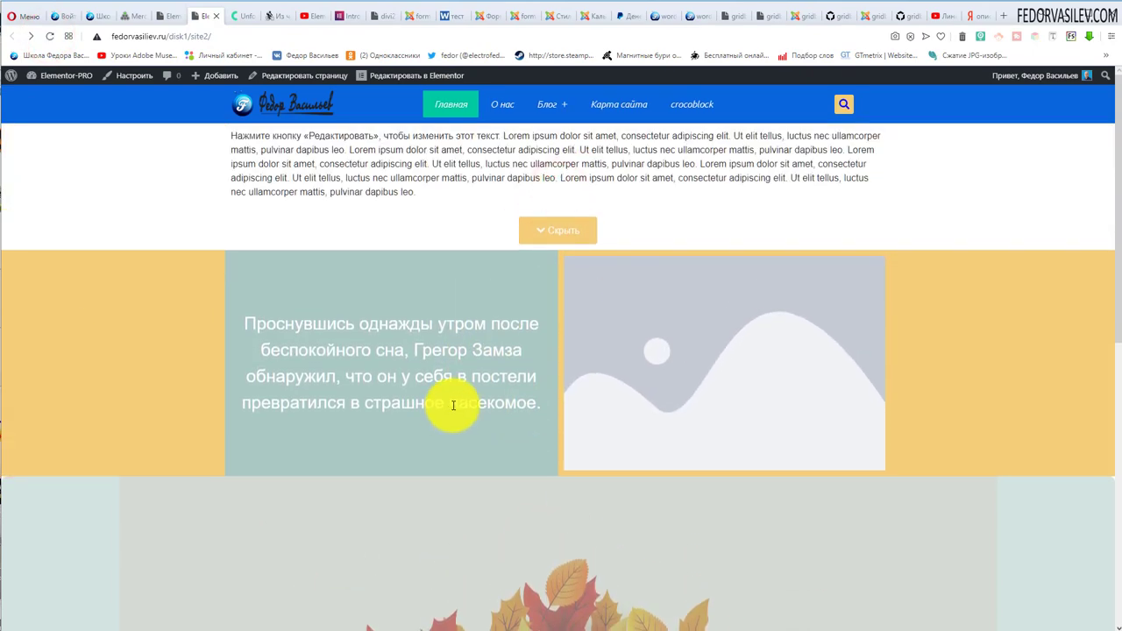
pyautogui.click(545, 235)
pyautogui.click(565, 197)
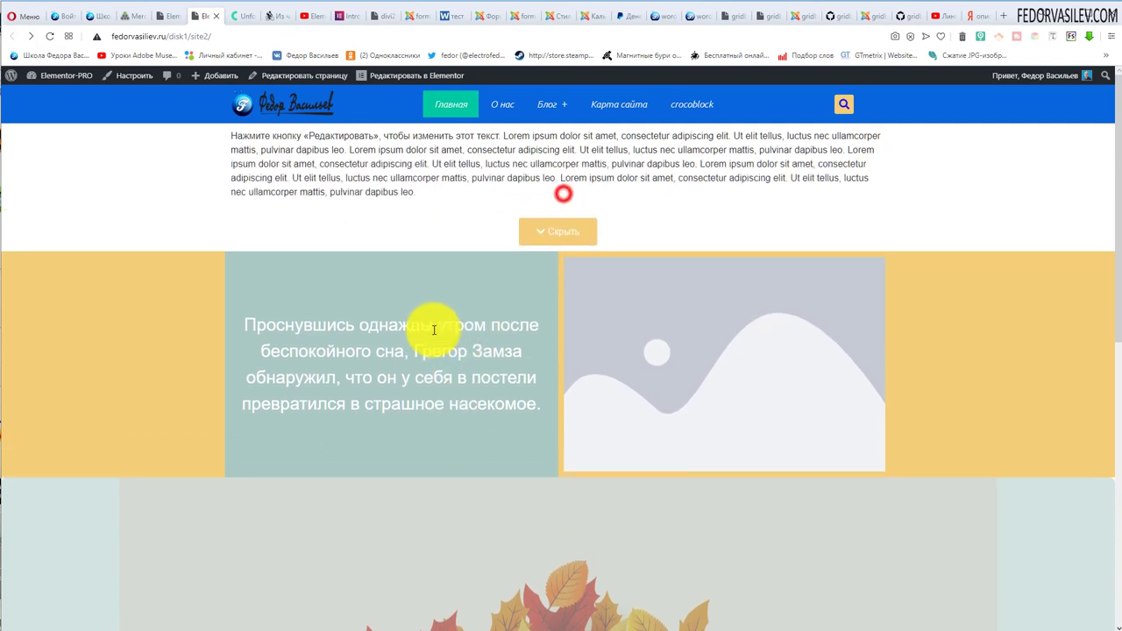
pyautogui.click(572, 233)
pyautogui.click(553, 188)
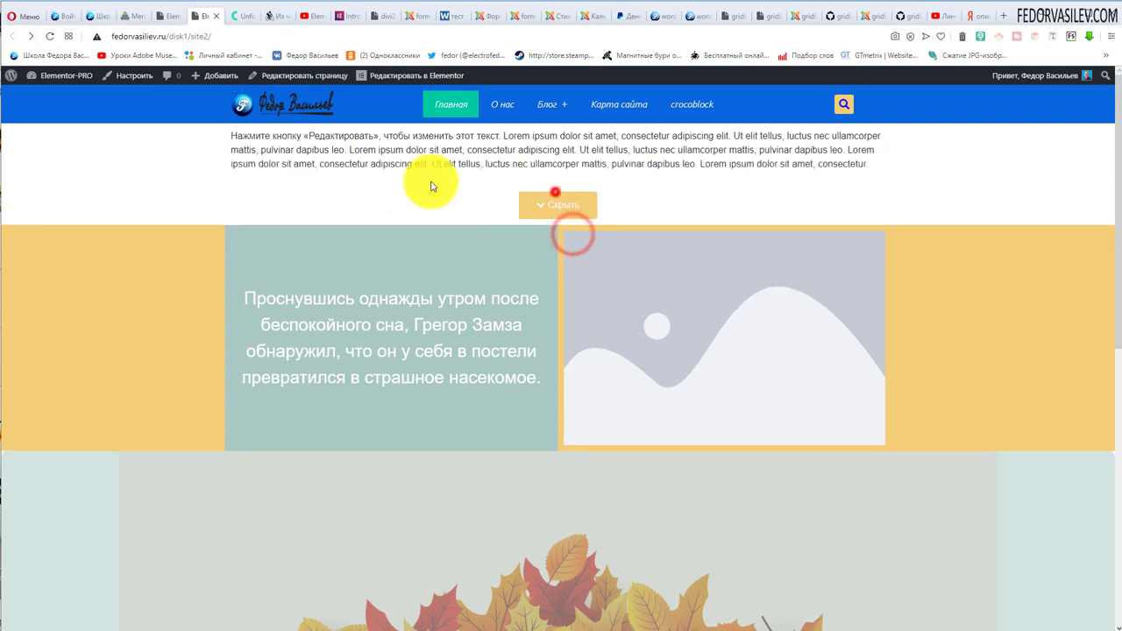
# Enable the Fold option in the Unfold widget's settings in Elementor and update the page.
pyautogui.click(168, 17)
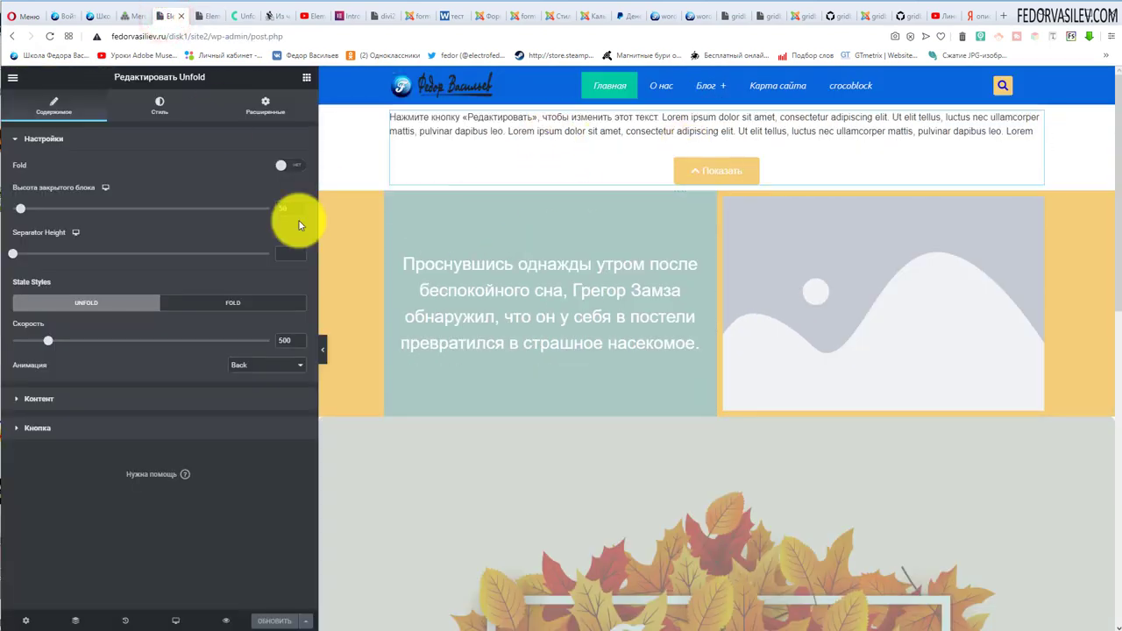
pyautogui.click(294, 167)
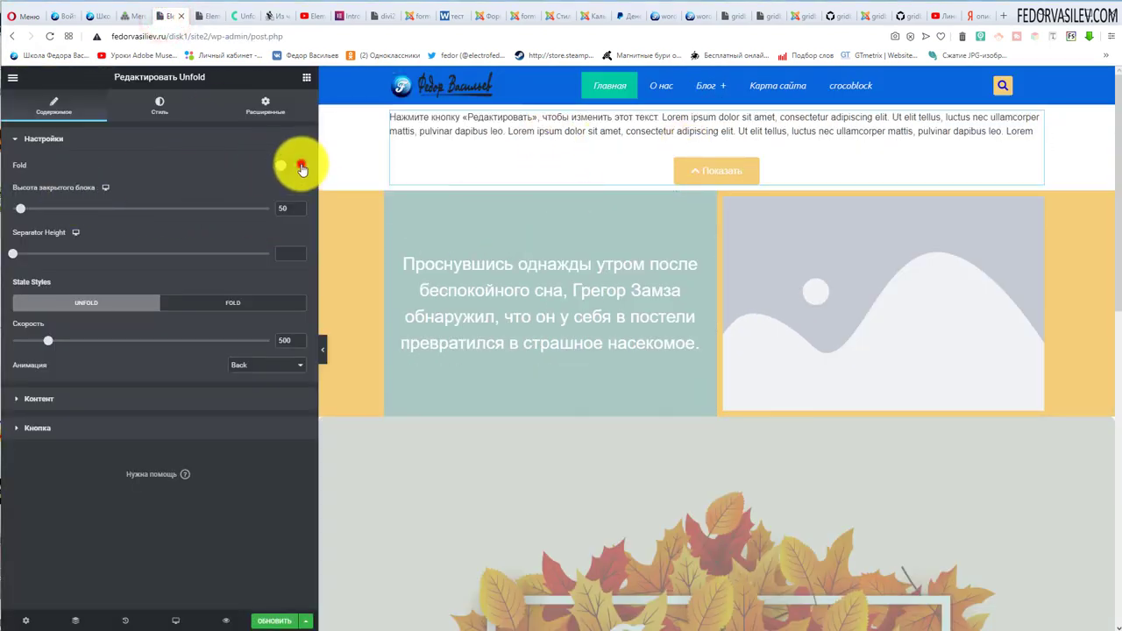
pyautogui.click(277, 621)
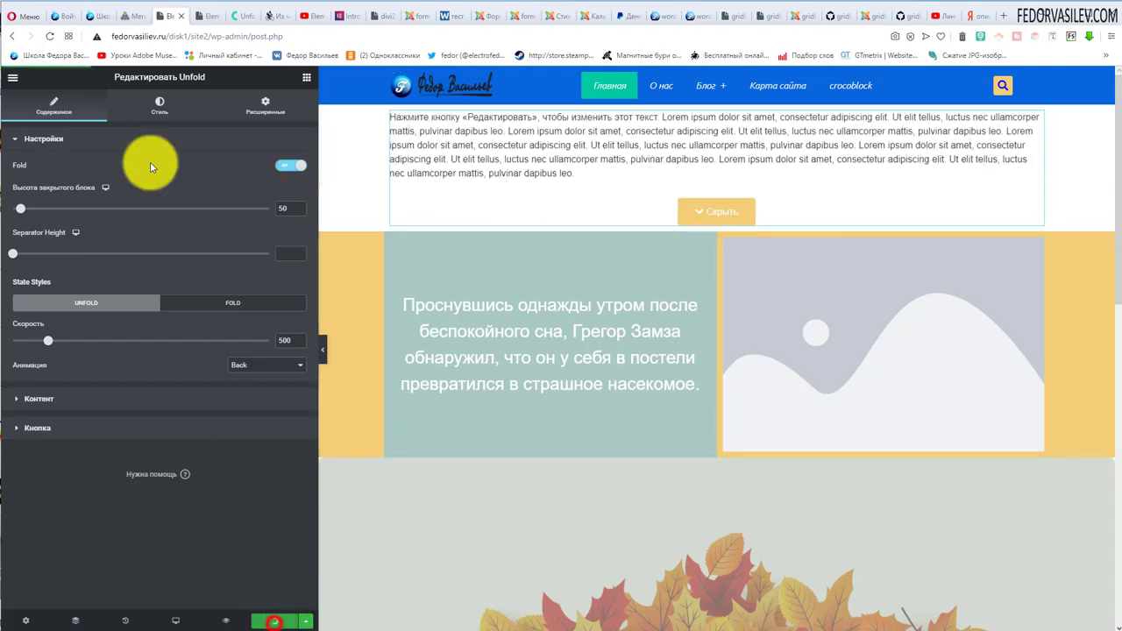
# Reload the live home page, check the Unfold block's initial state, and collapse it before reloading again.
pyautogui.click(202, 20)
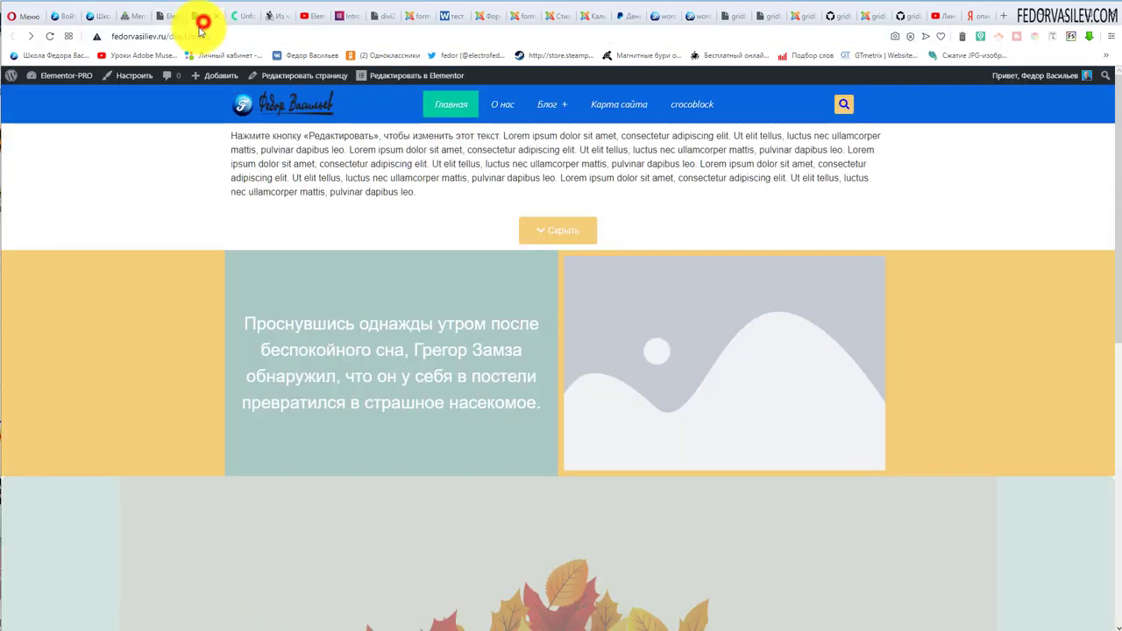
pyautogui.click(52, 38)
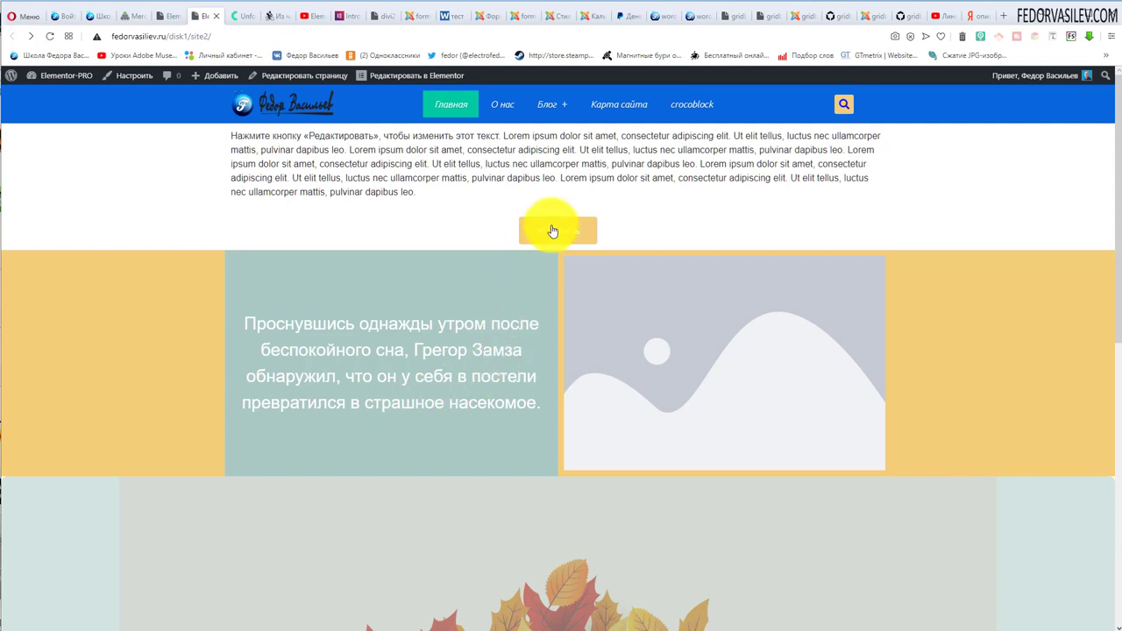
pyautogui.click(554, 233)
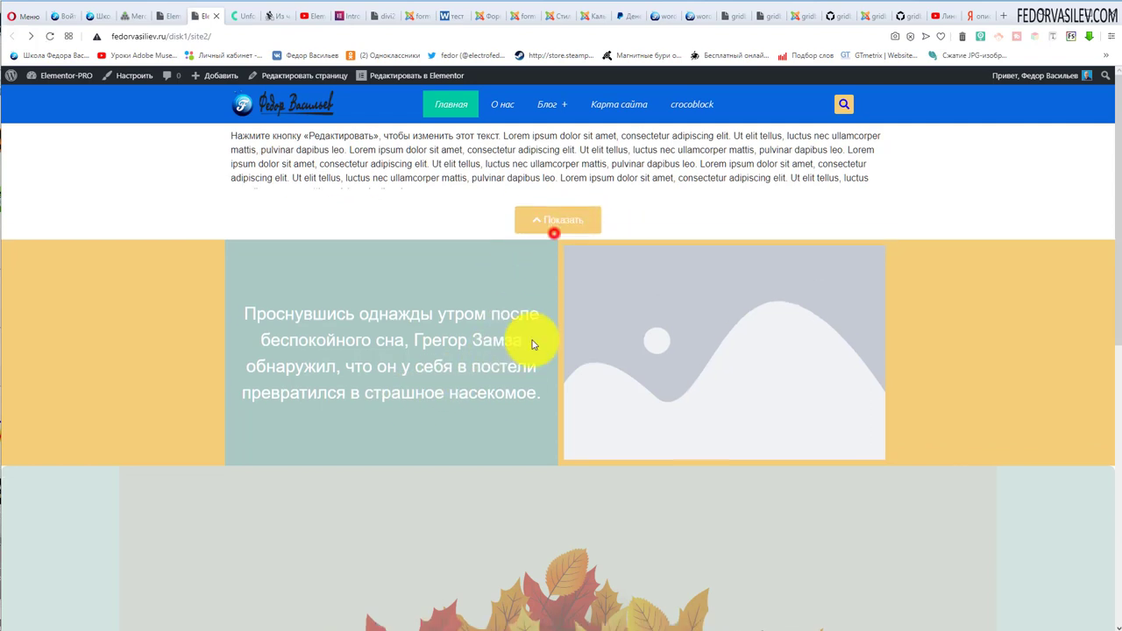
pyautogui.click(48, 36)
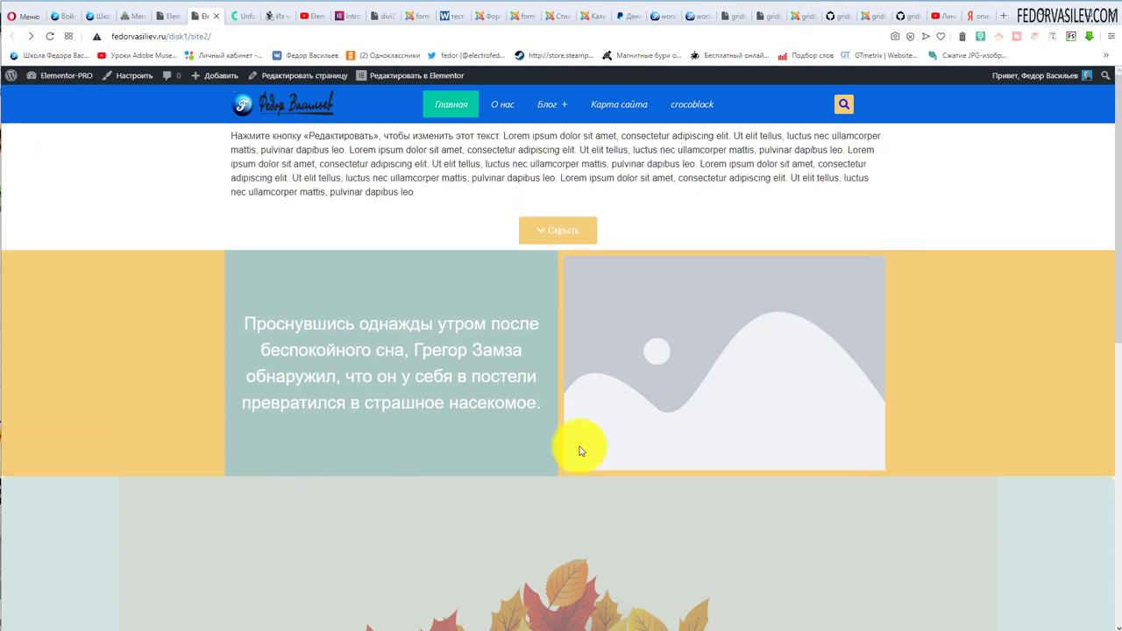
# In the Elementor editor, turn off Fold and set the Unfold widget's closed block height to 144 and Separator Height to 89.
pyautogui.click(171, 16)
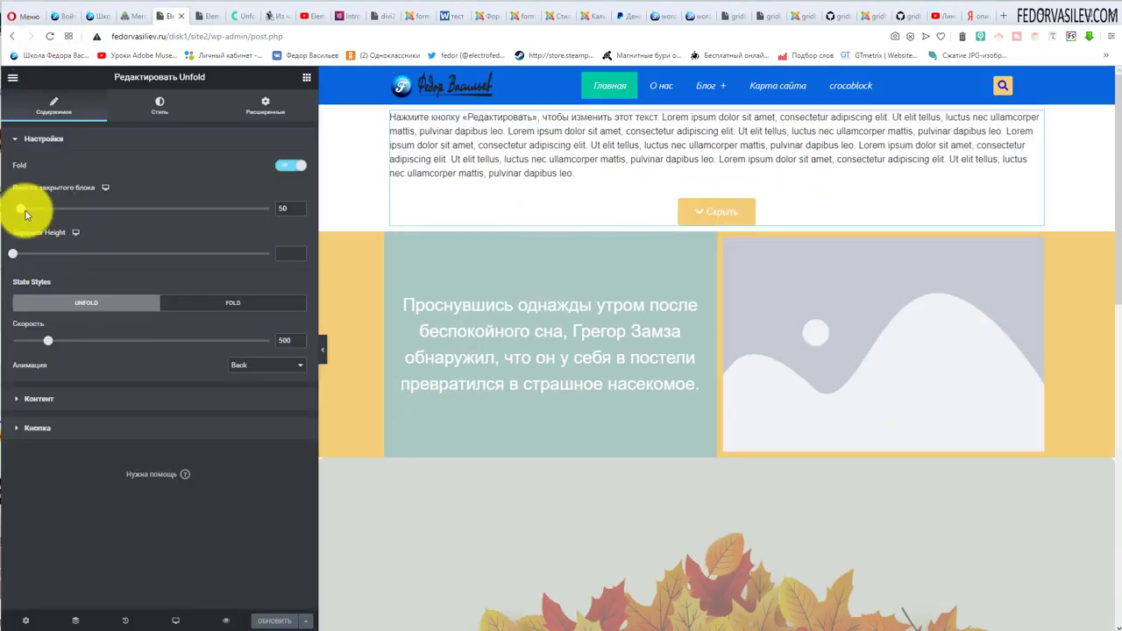
pyautogui.moveTo(29, 215); pyautogui.dragTo(143, 210)
pyautogui.click(281, 166)
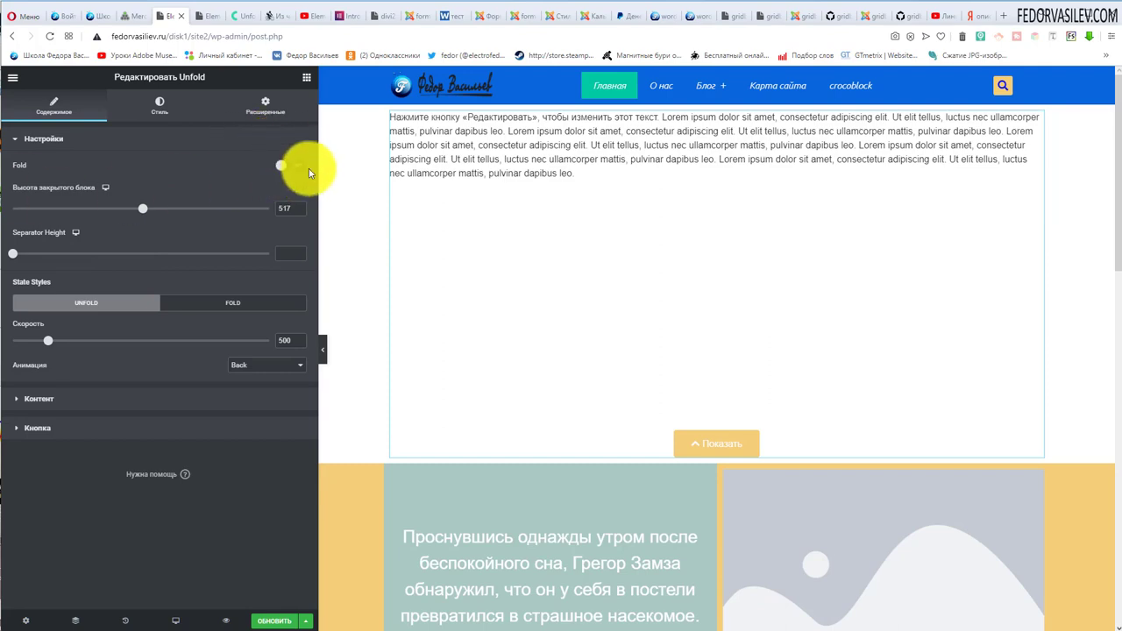
pyautogui.moveTo(143, 211); pyautogui.dragTo(99, 211)
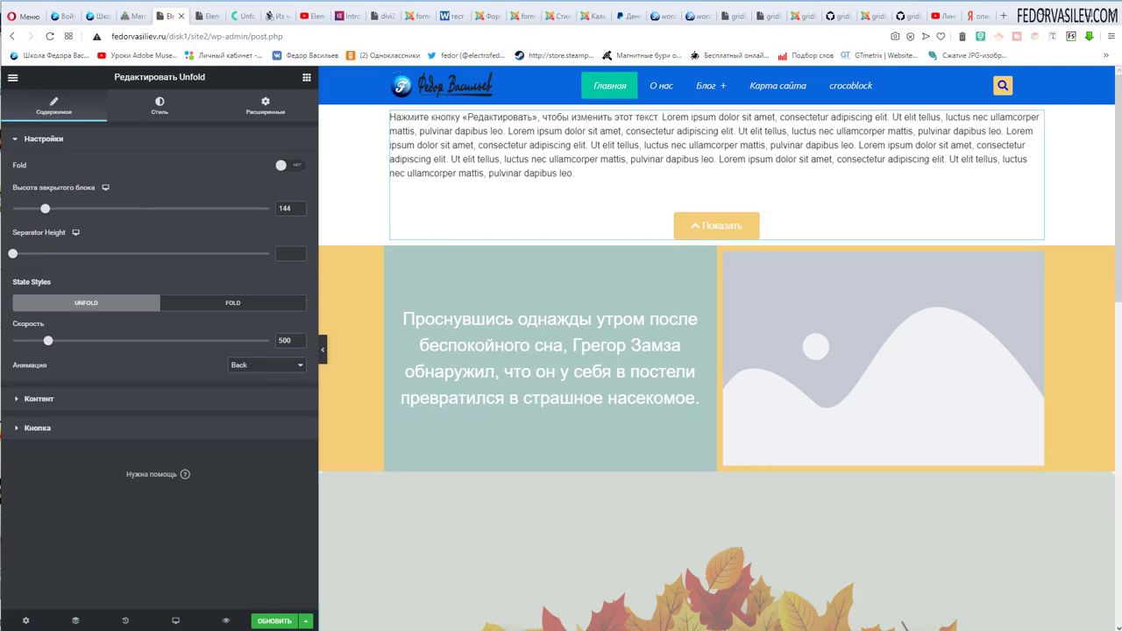
pyautogui.moveTo(12, 257); pyautogui.dragTo(119, 254)
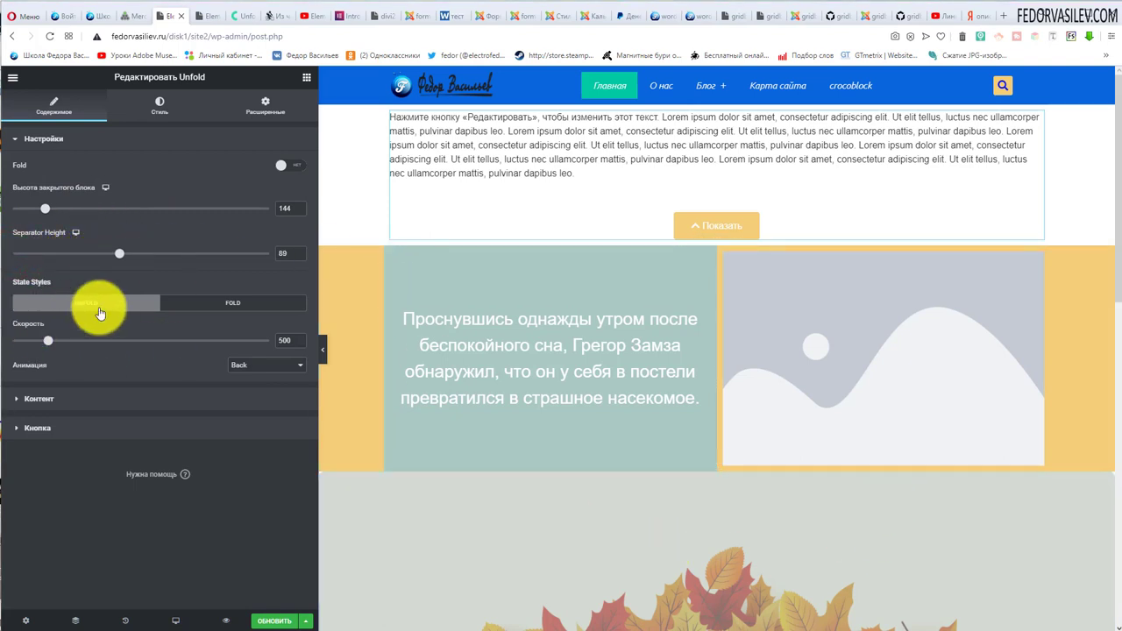
# Set the Fold state's speed to 2800 and test the block's show/hide animation in the preview.
pyautogui.click(188, 303)
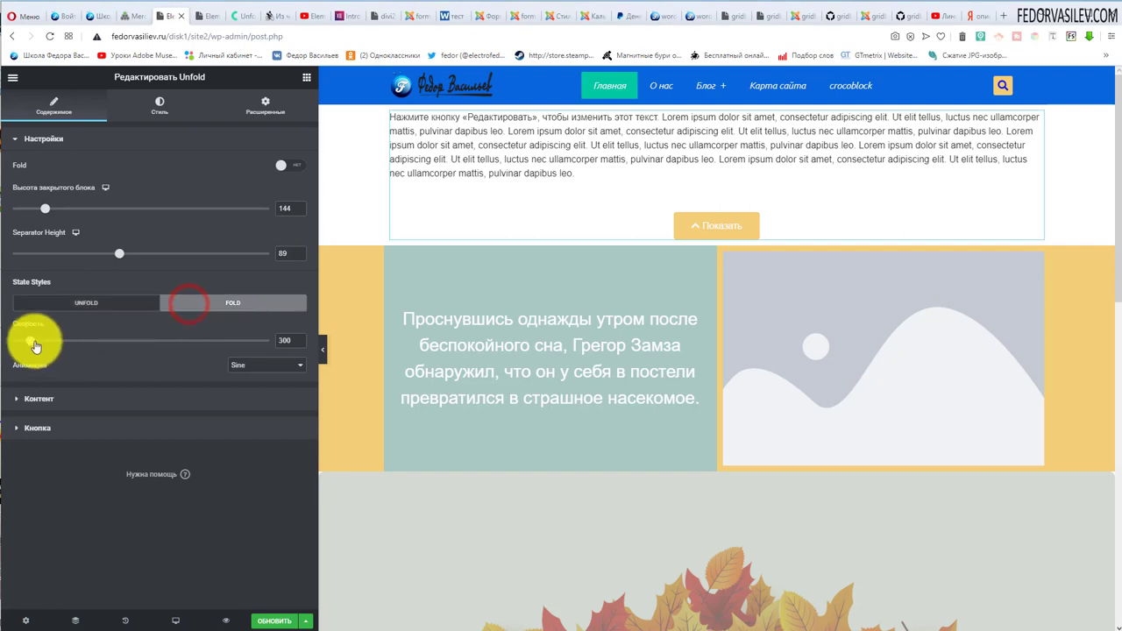
pyautogui.moveTo(32, 341); pyautogui.dragTo(251, 342)
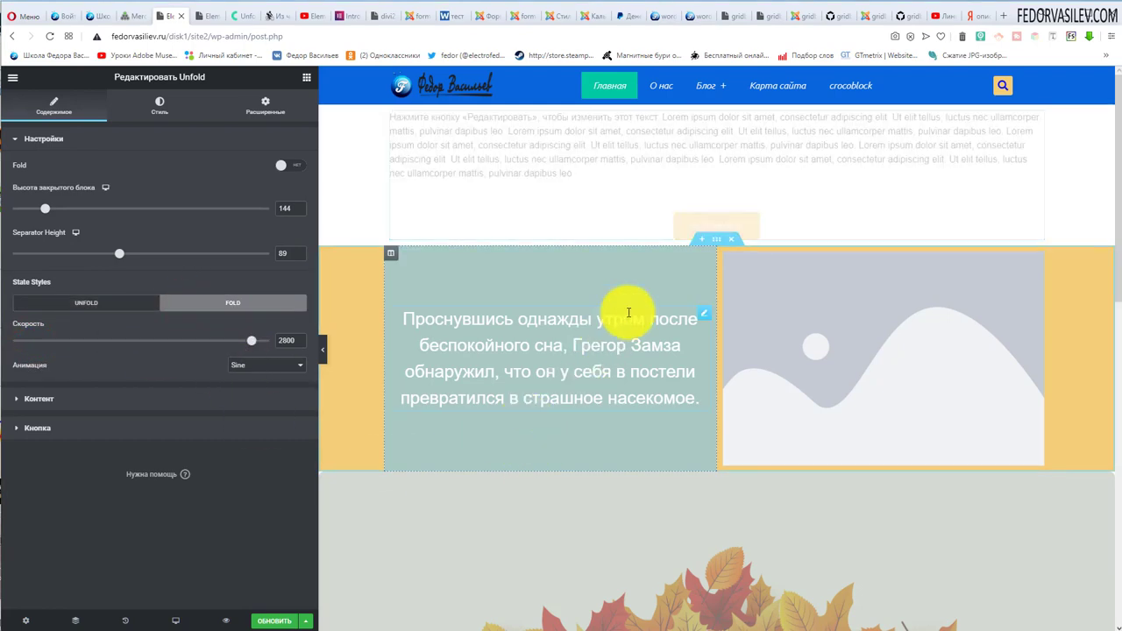
pyautogui.click(676, 225)
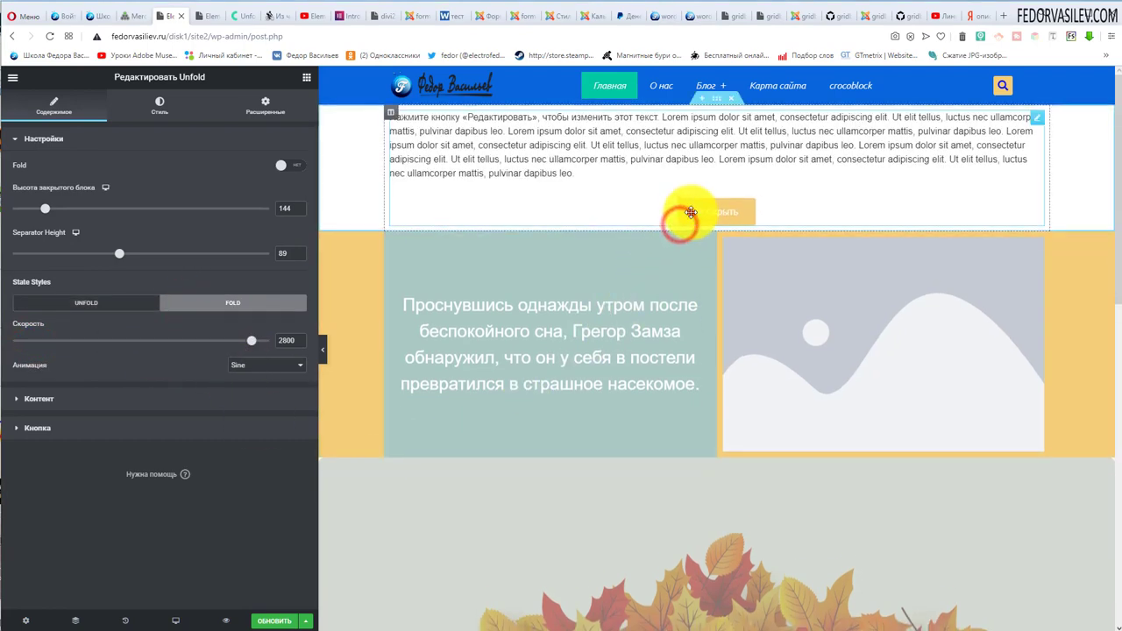
pyautogui.click(691, 219)
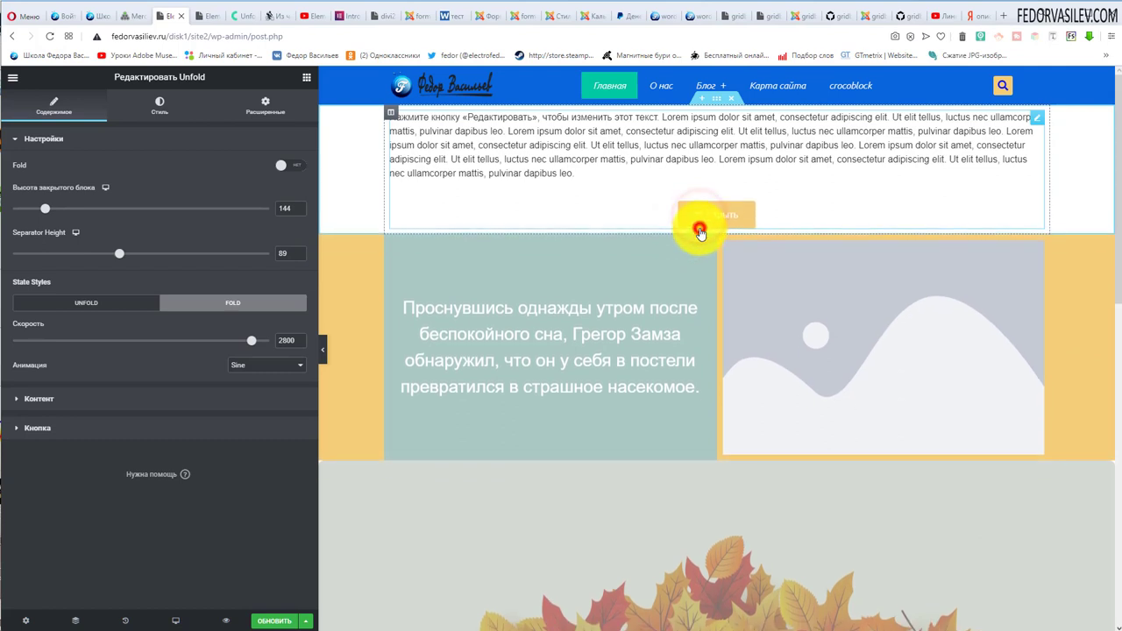
# Set the Unfold state's speed to 100 and test opening the block in the preview.
pyautogui.click(128, 303)
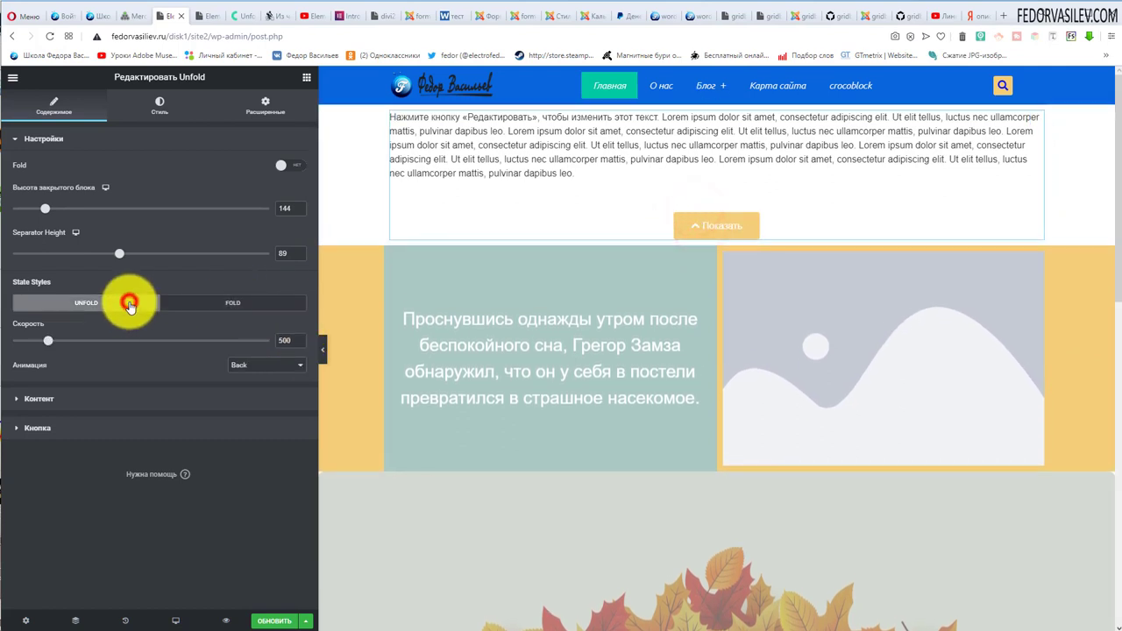
pyautogui.moveTo(43, 347); pyautogui.dragTo(12, 341)
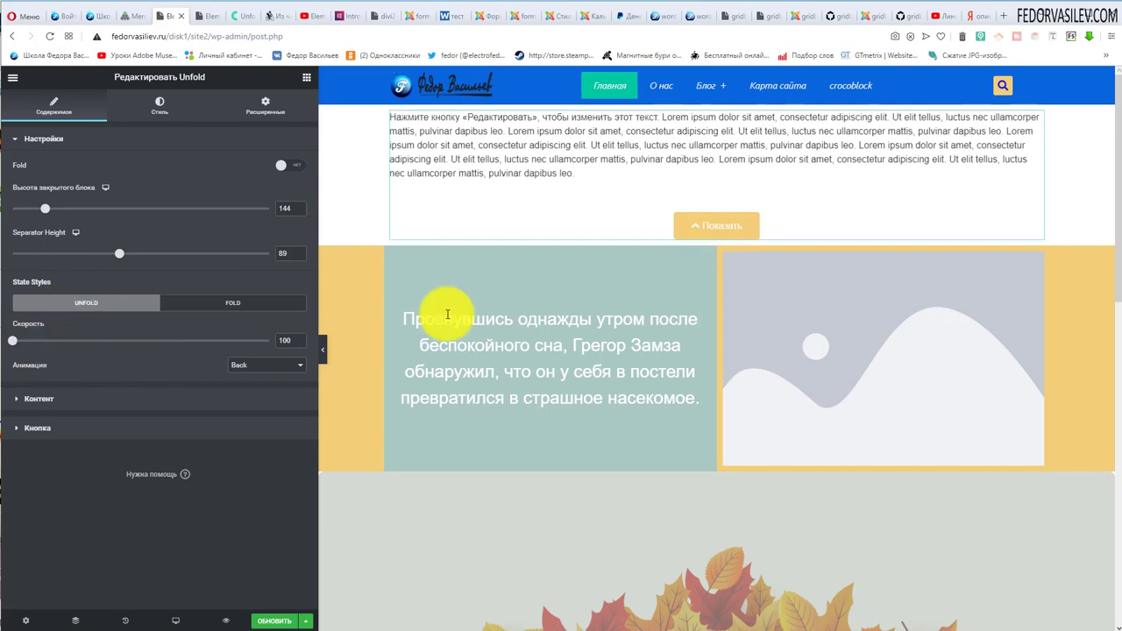
pyautogui.click(683, 231)
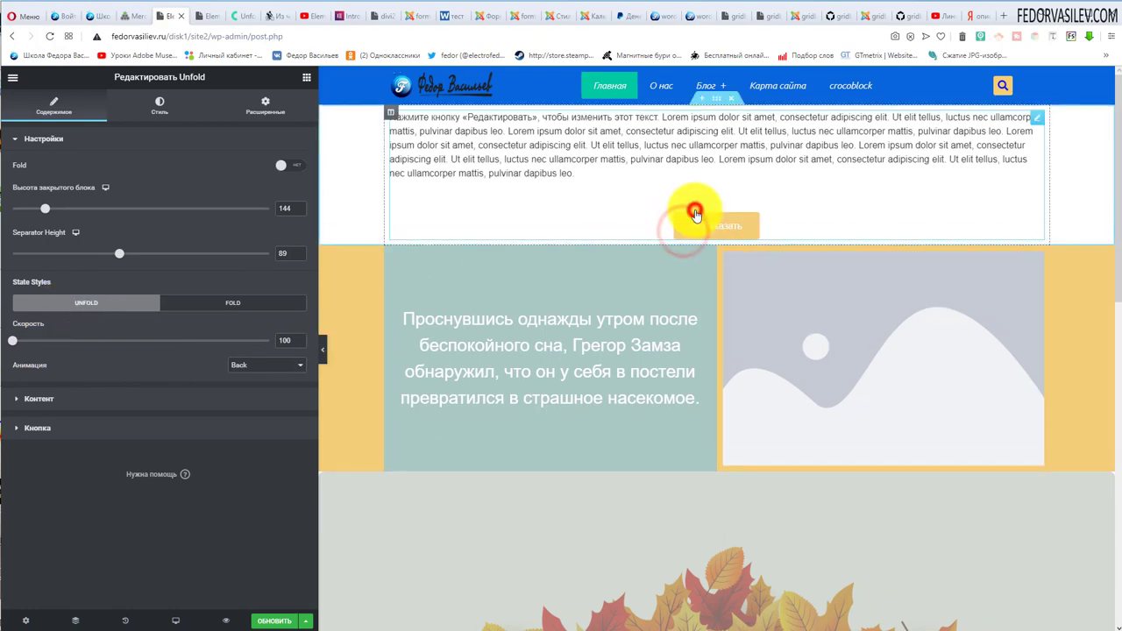
pyautogui.click(693, 213)
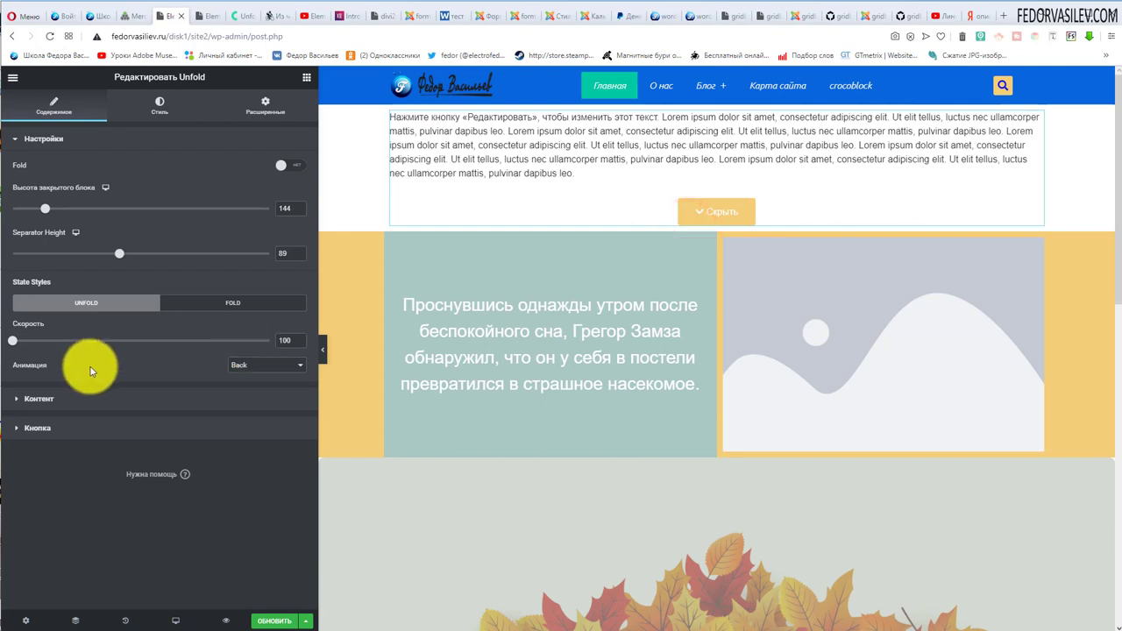
# Review the available animation types for the Unfold state and try the show/hide button in the preview.
pyautogui.click(238, 367)
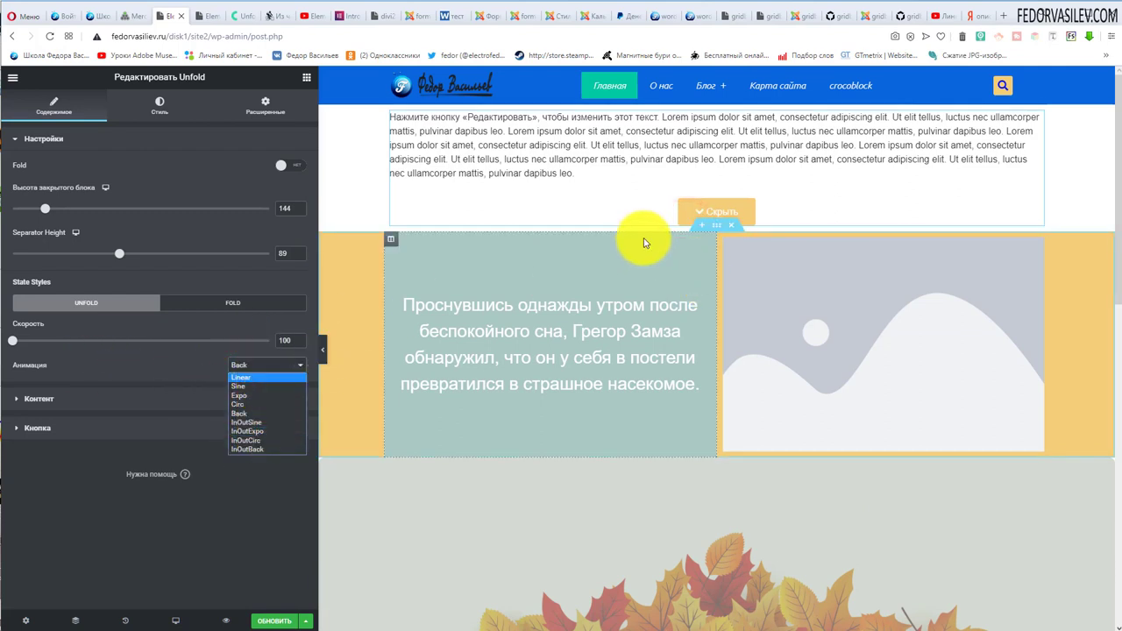
pyautogui.click(696, 211)
pyautogui.click(685, 228)
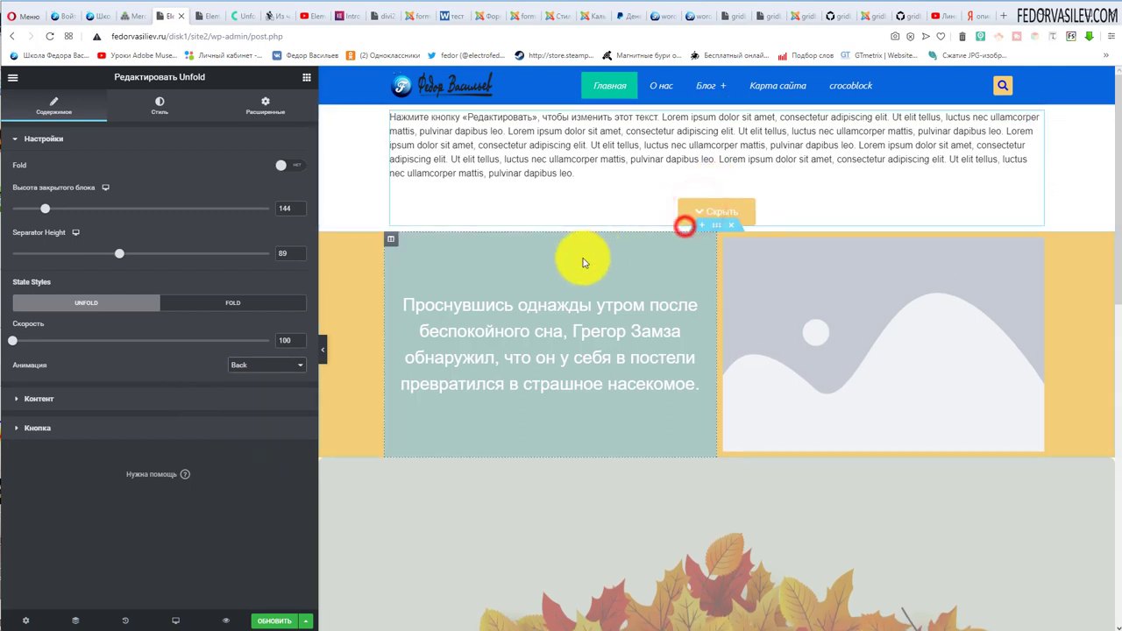
# In the Unfold widget's content text, insert the media library image of a woman stretched over an exercise ball.
pyautogui.click(45, 139)
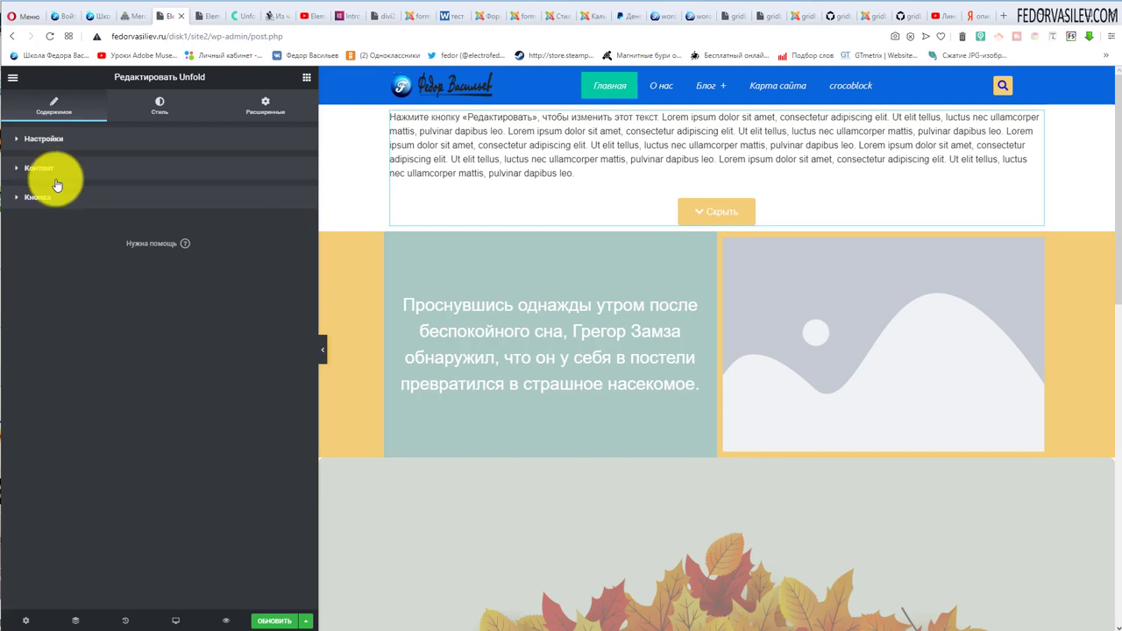
pyautogui.click(52, 177)
pyautogui.click(175, 352)
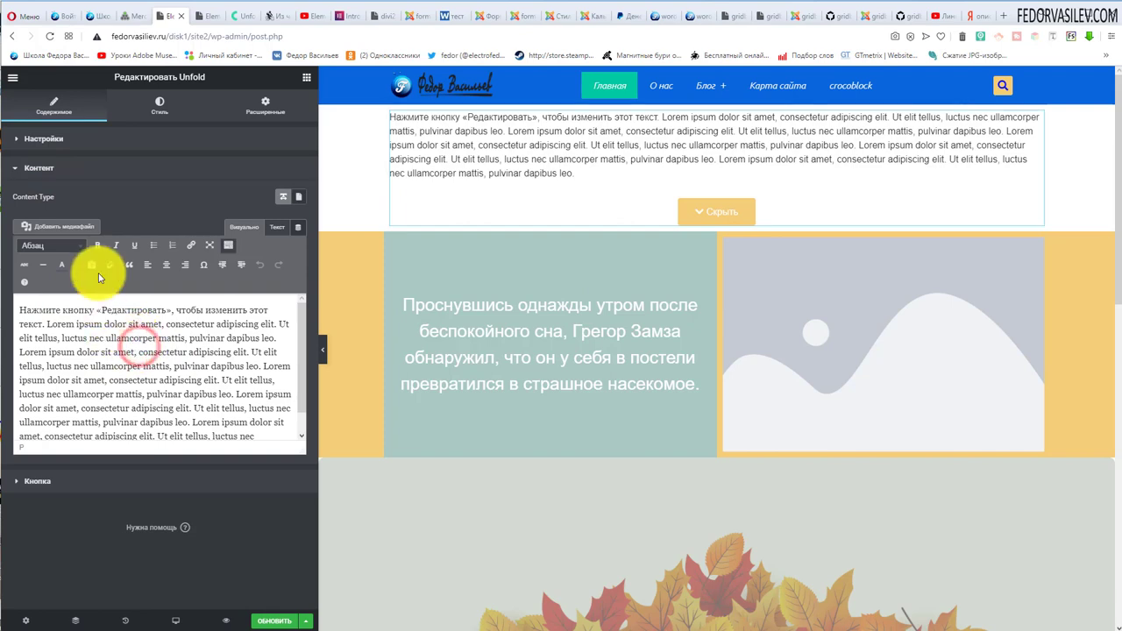
pyautogui.click(77, 225)
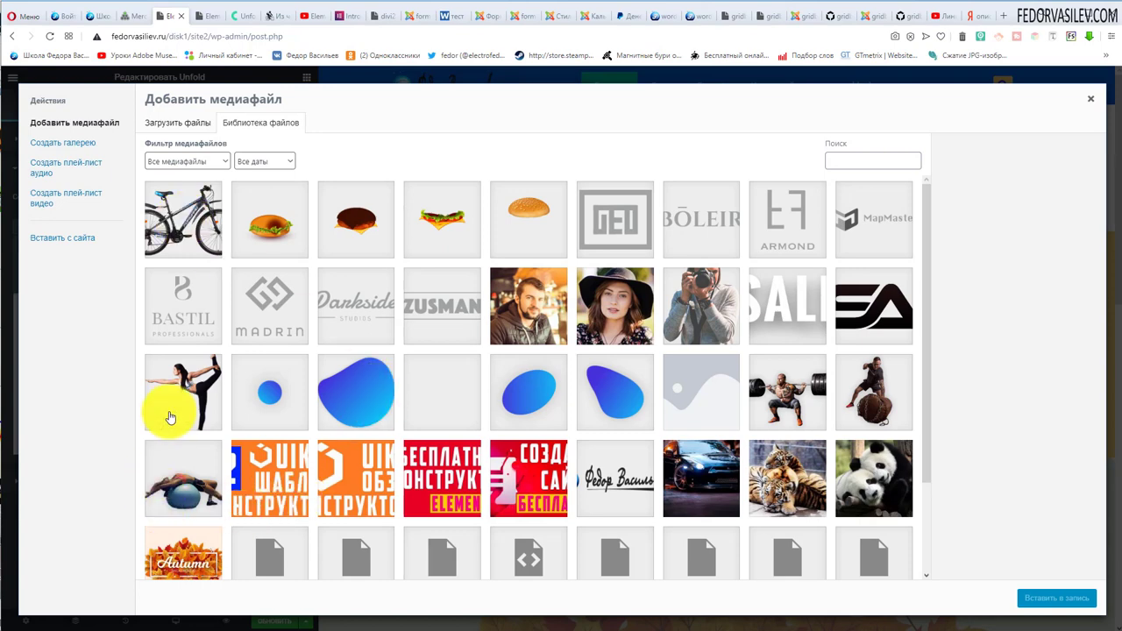
pyautogui.click(175, 477)
pyautogui.click(1034, 603)
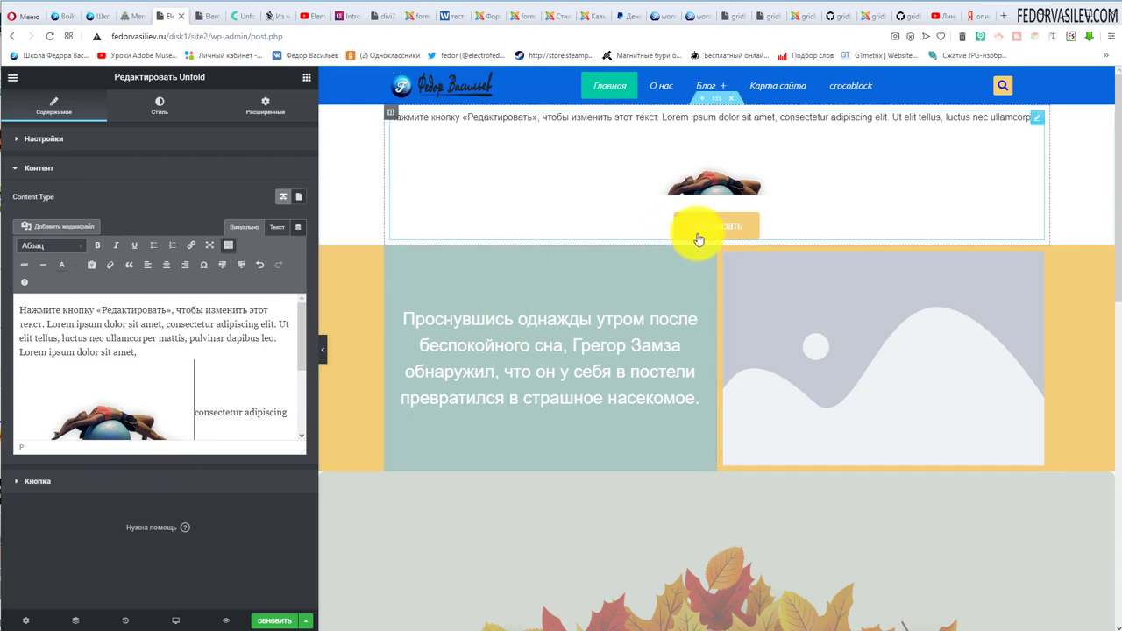
# Test showing and hiding the block with the inserted image in the page preview.
pyautogui.click(693, 233)
pyautogui.click(702, 324)
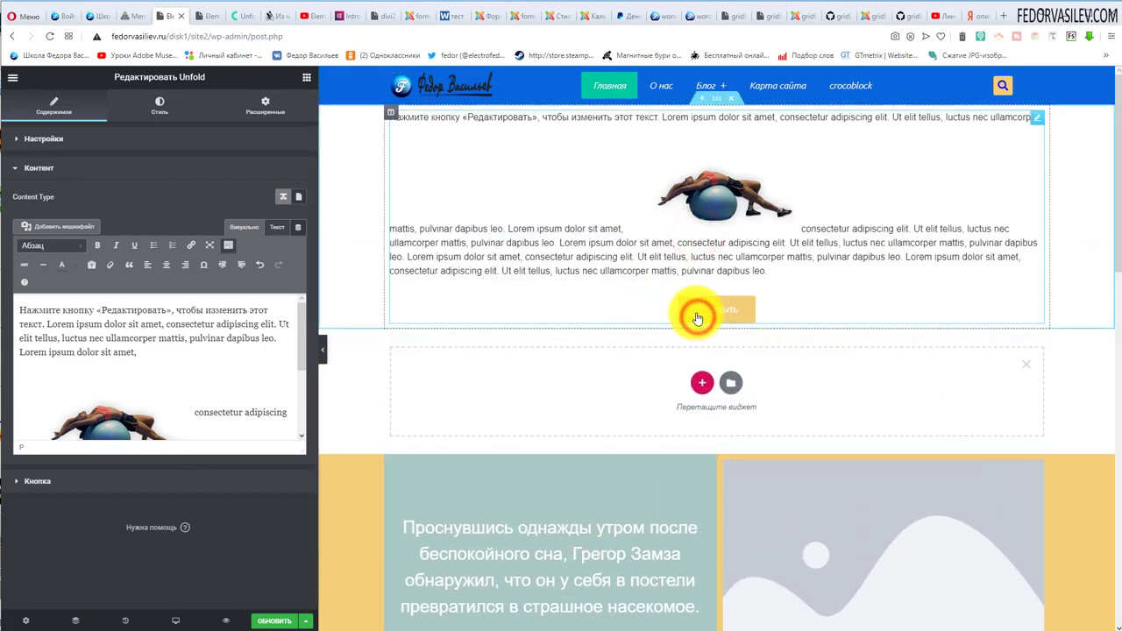
pyautogui.click(696, 230)
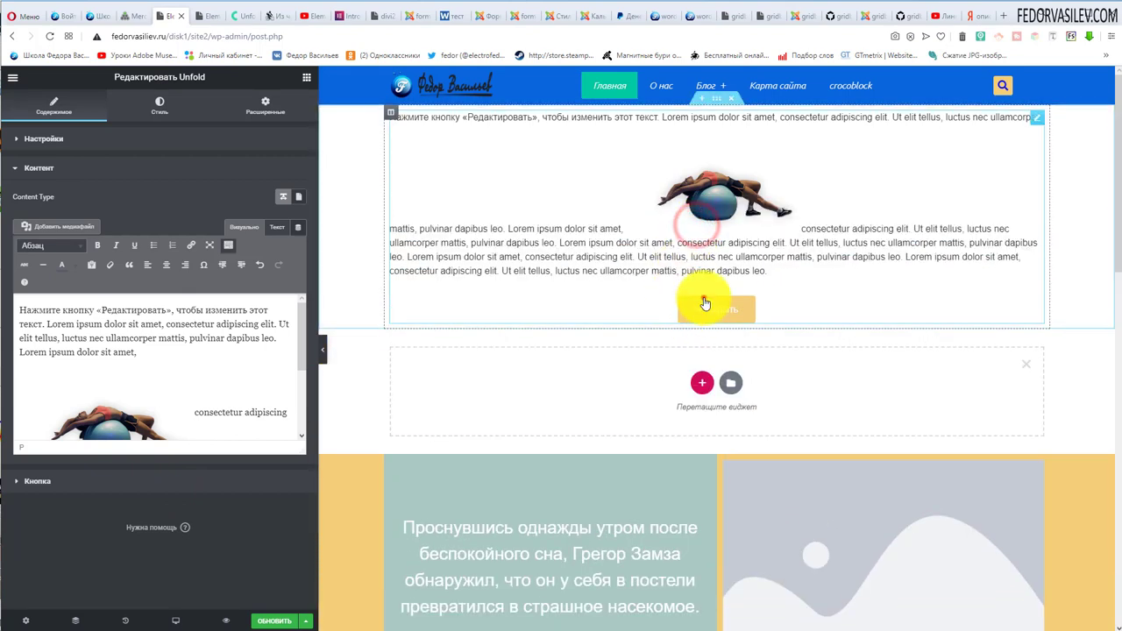
pyautogui.click(701, 301)
# Move the exercise ball image to the very beginning of the content text and test the show/hide button in the preview.
pyautogui.scroll(-2, 140, 378)
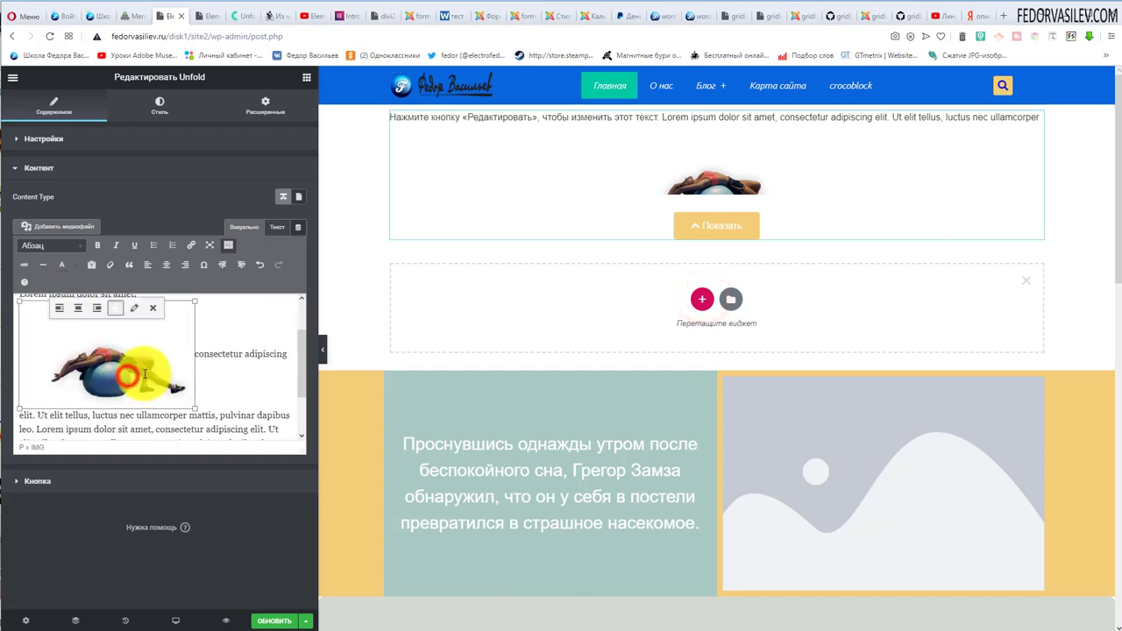
pyautogui.scroll(2, 158, 359)
pyautogui.moveTo(82, 400); pyautogui.dragTo(19, 312)
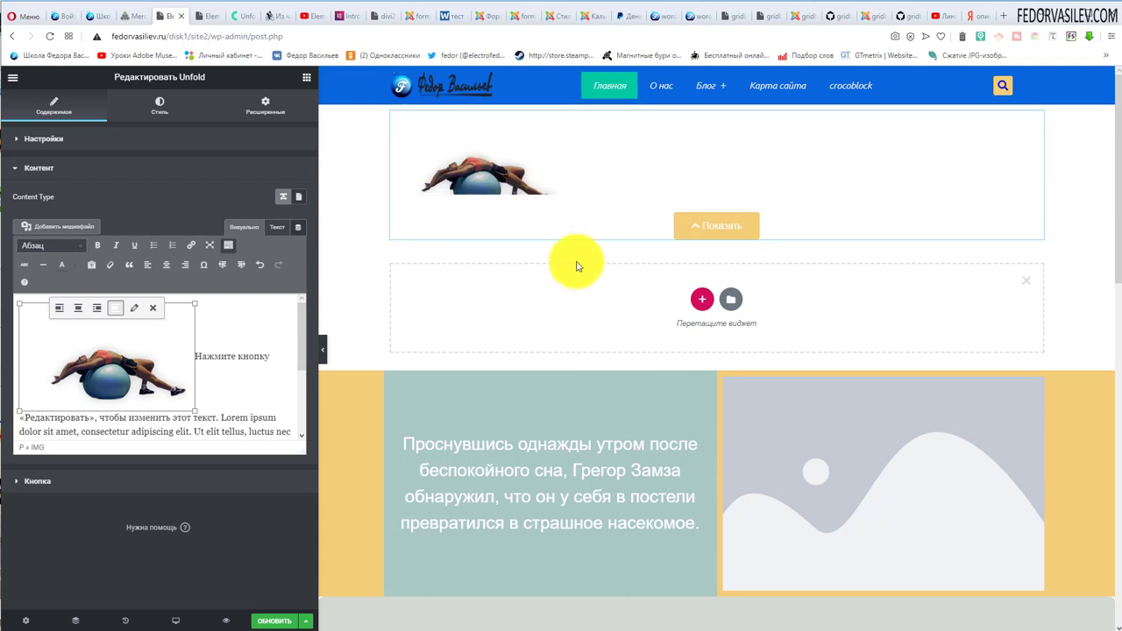
pyautogui.click(675, 221)
pyautogui.click(698, 307)
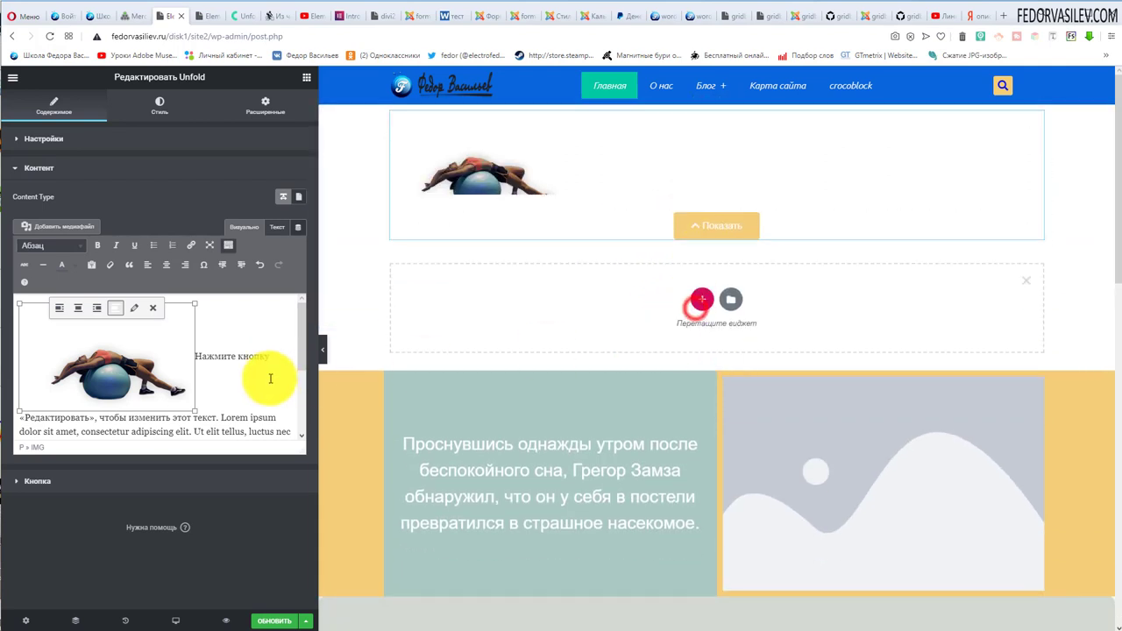
pyautogui.click(235, 330)
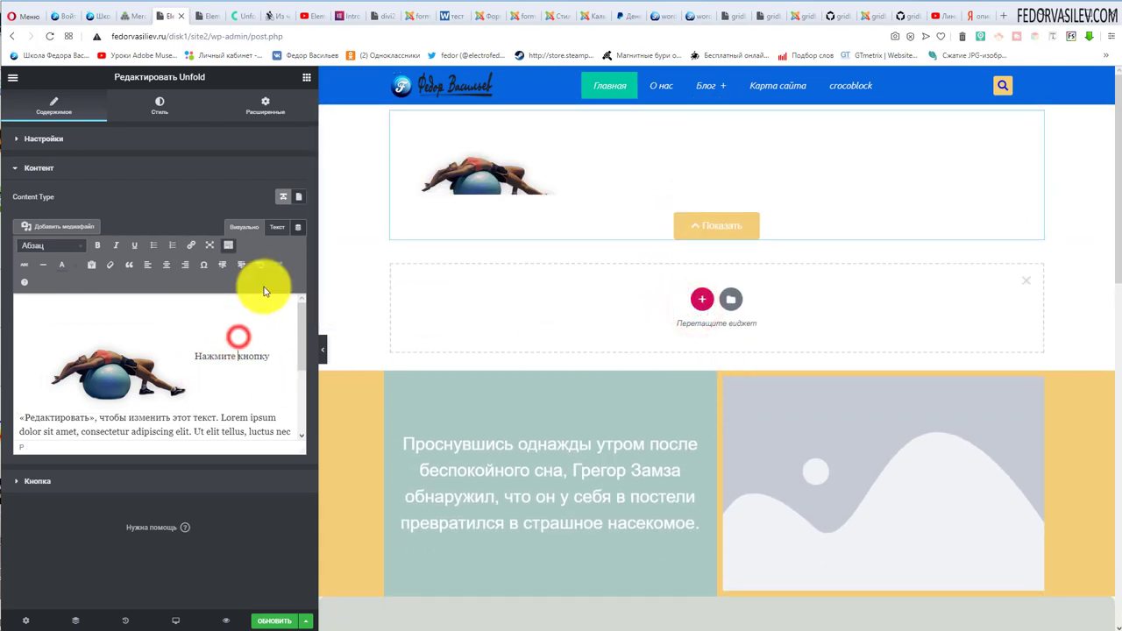
# Switch the widget's Content Type to Template and choose the template Скоро! (page).
pyautogui.click(298, 201)
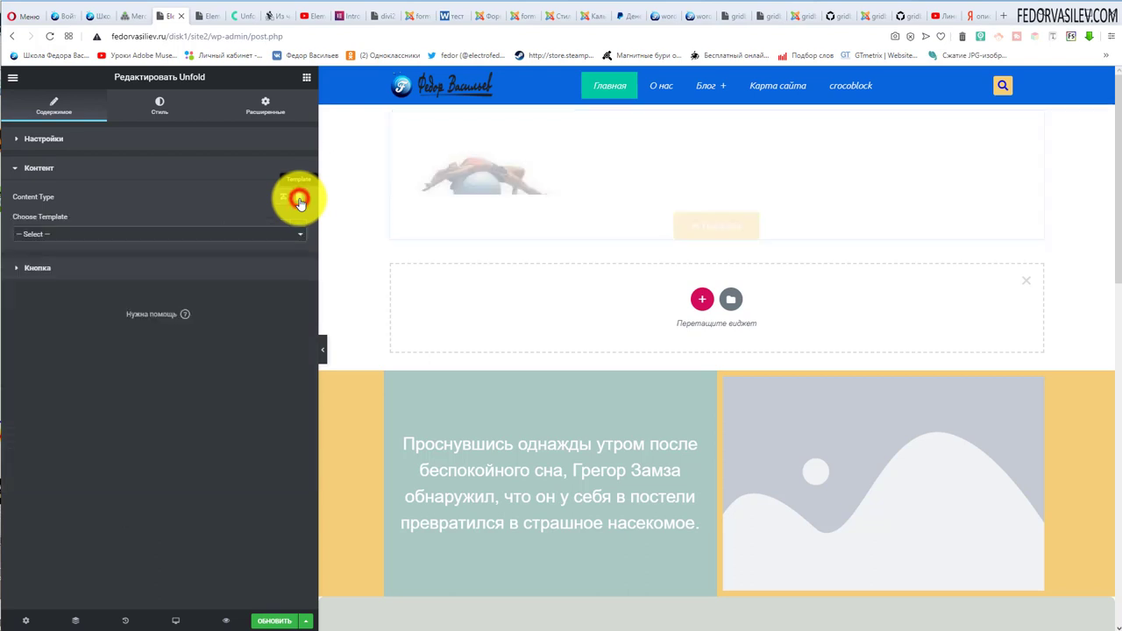
pyautogui.click(156, 236)
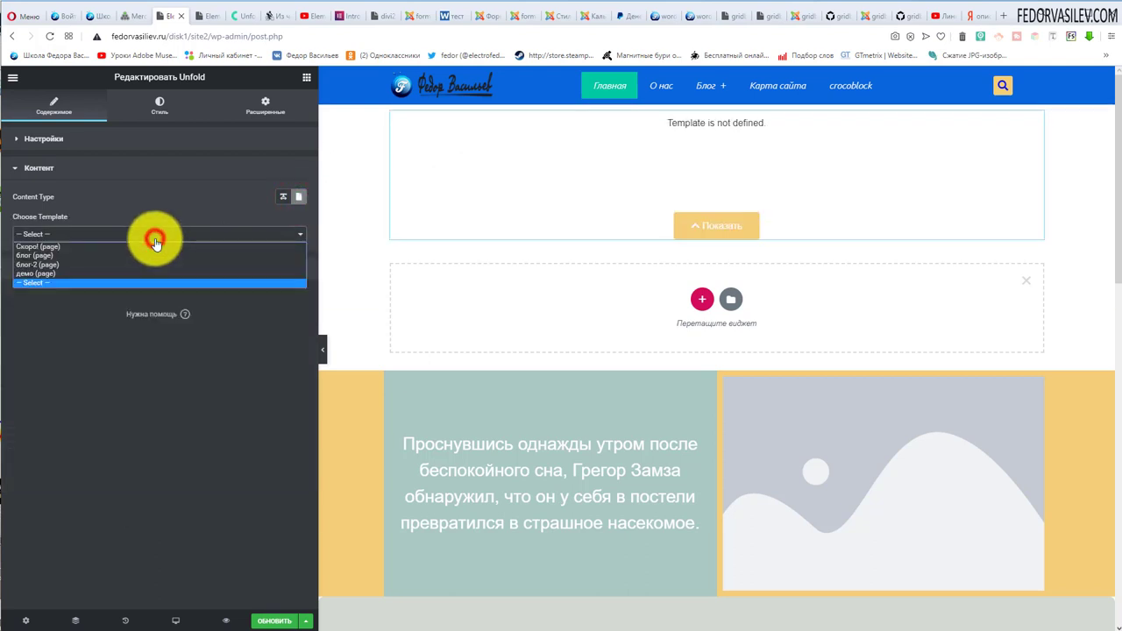
pyautogui.click(40, 255)
pyautogui.click(44, 235)
pyautogui.click(44, 246)
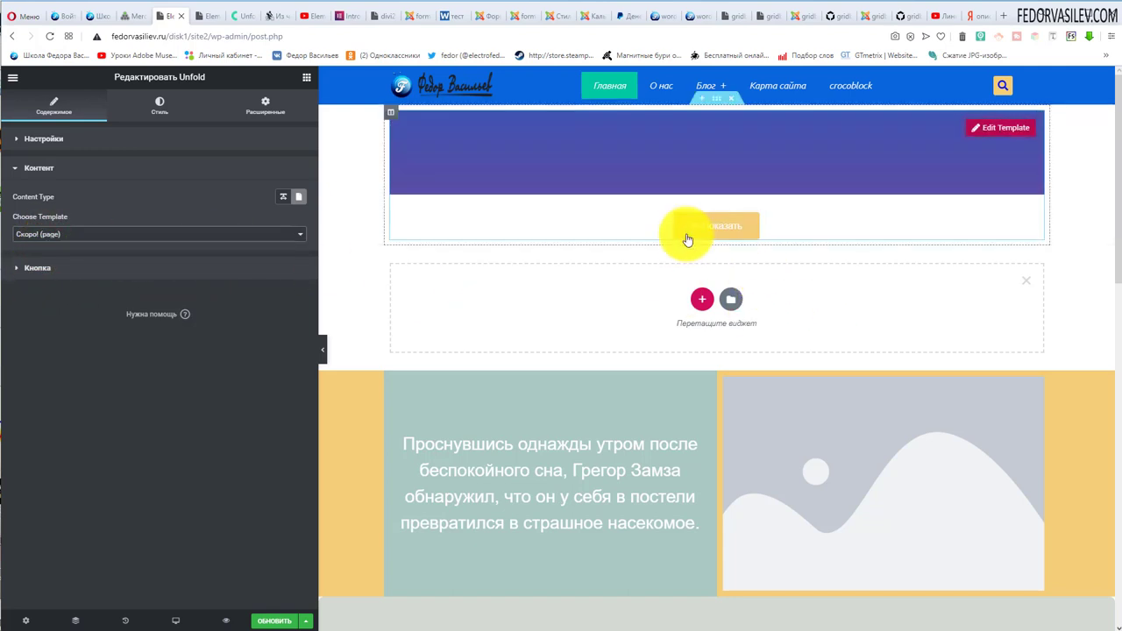
# Test unfolding and folding the template in the preview, and switch the Content Type back to the text editor.
pyautogui.click(689, 231)
pyautogui.click(708, 226)
pyautogui.scroll(-3, 603, 322)
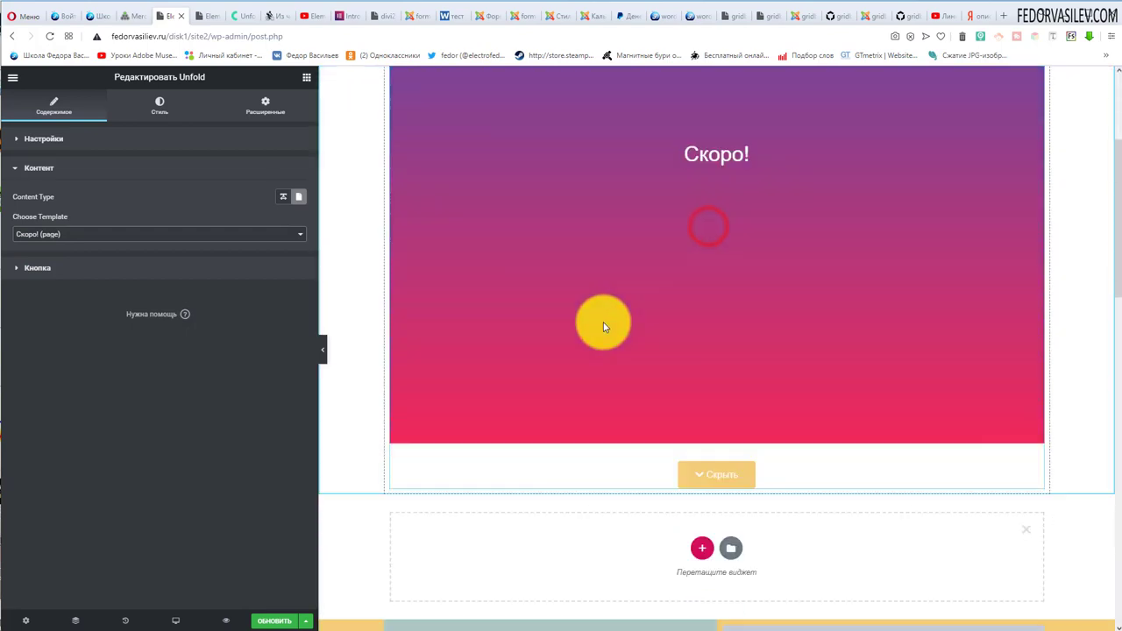
pyautogui.click(691, 479)
pyautogui.click(283, 197)
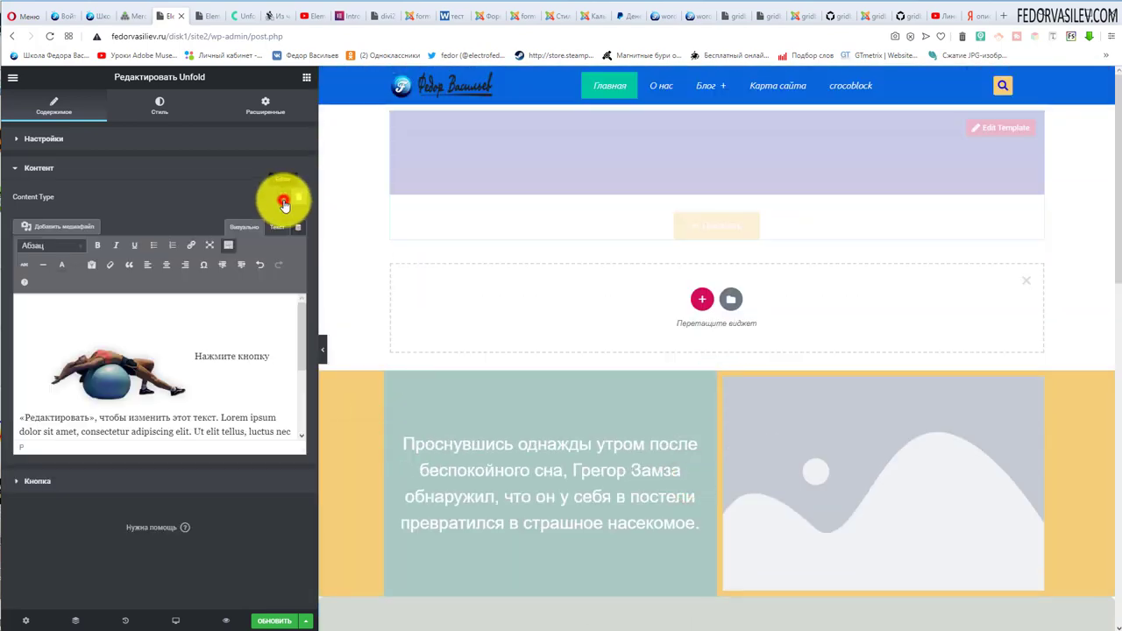
pyautogui.moveTo(114, 365); pyautogui.dragTo(238, 358)
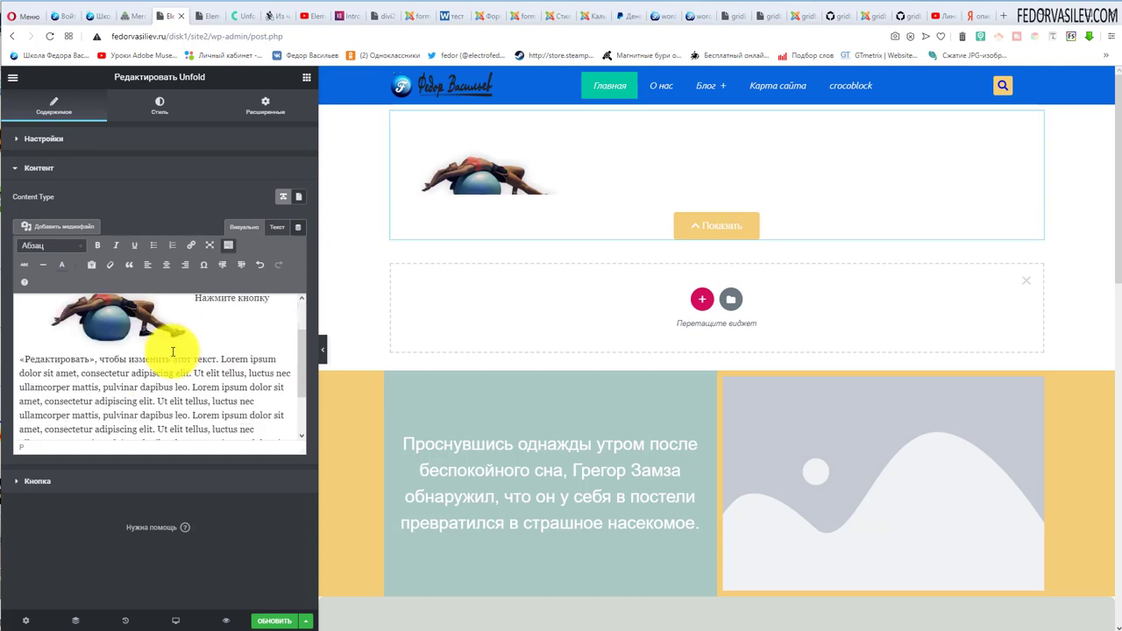
# In the widget's button settings, try the right and left alignments under both Unfold and Fold, returning the button to centre.
pyautogui.click(52, 482)
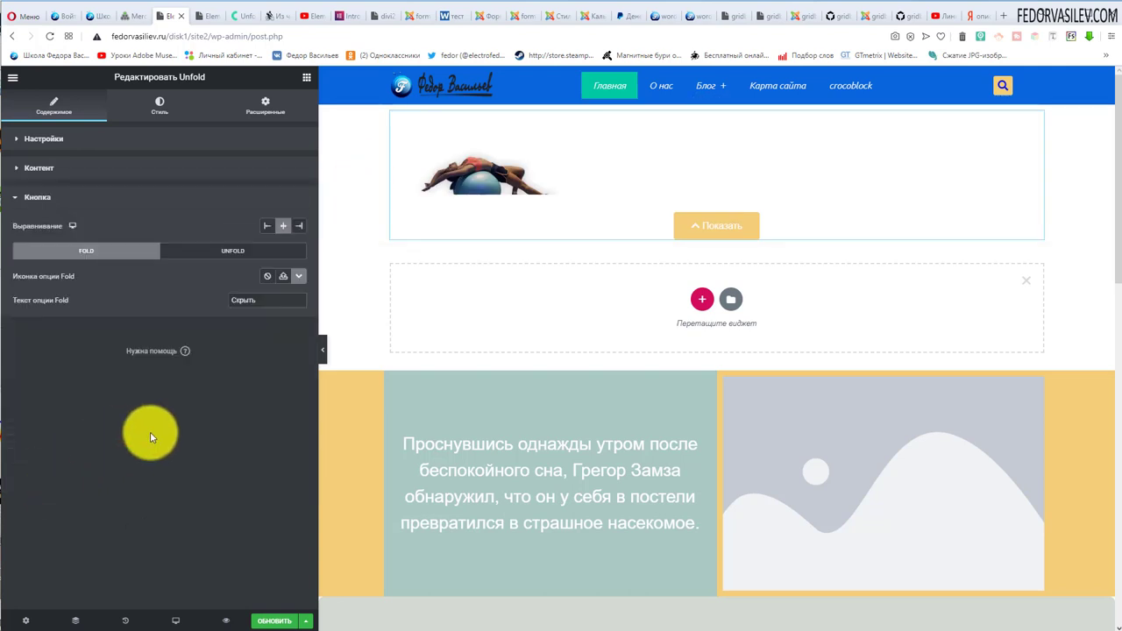
pyautogui.click(187, 251)
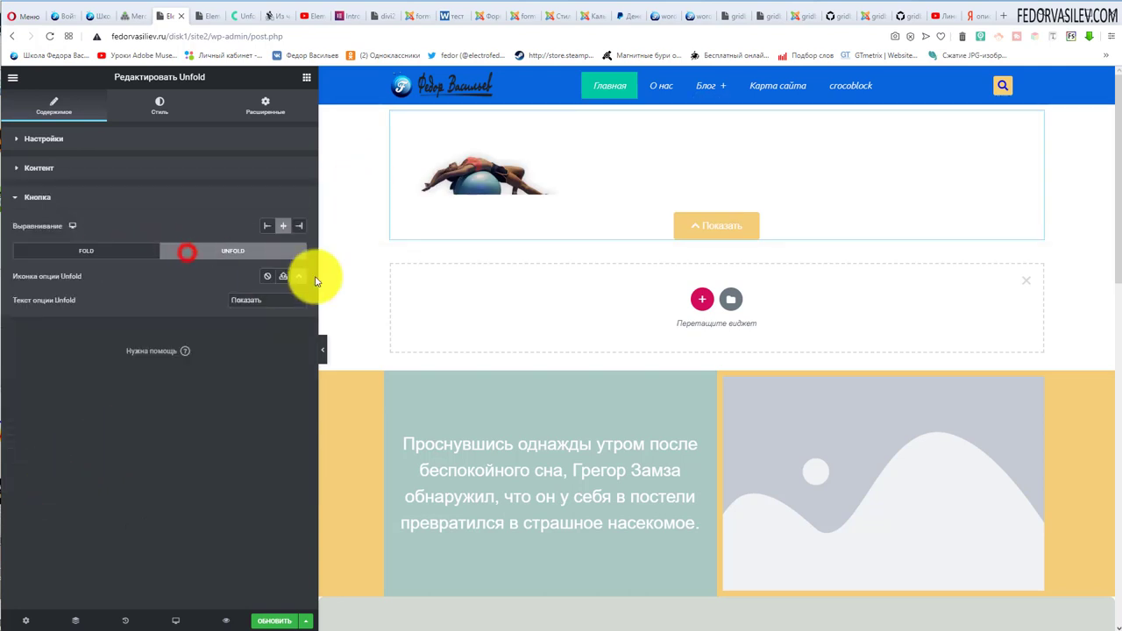
pyautogui.click(298, 229)
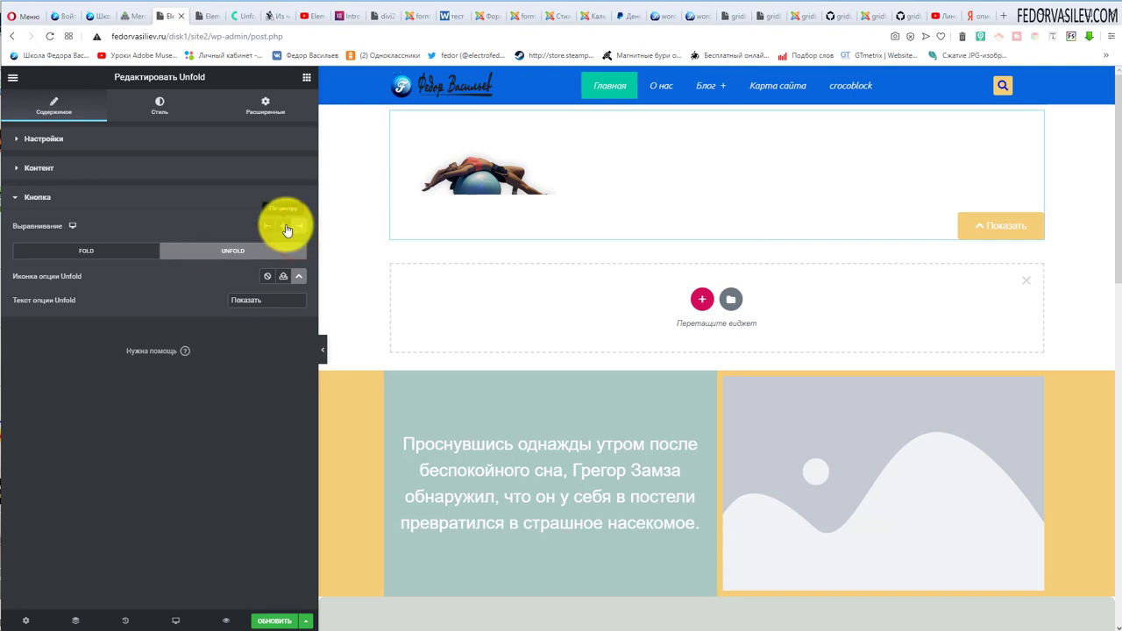
pyautogui.click(286, 229)
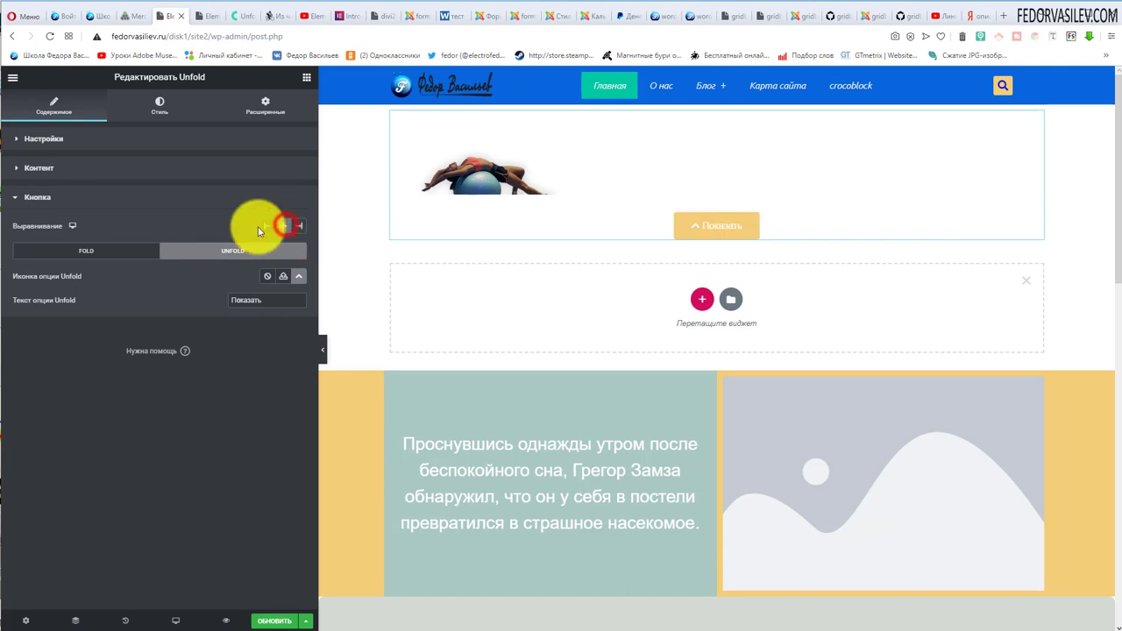
pyautogui.click(267, 226)
pyautogui.click(283, 226)
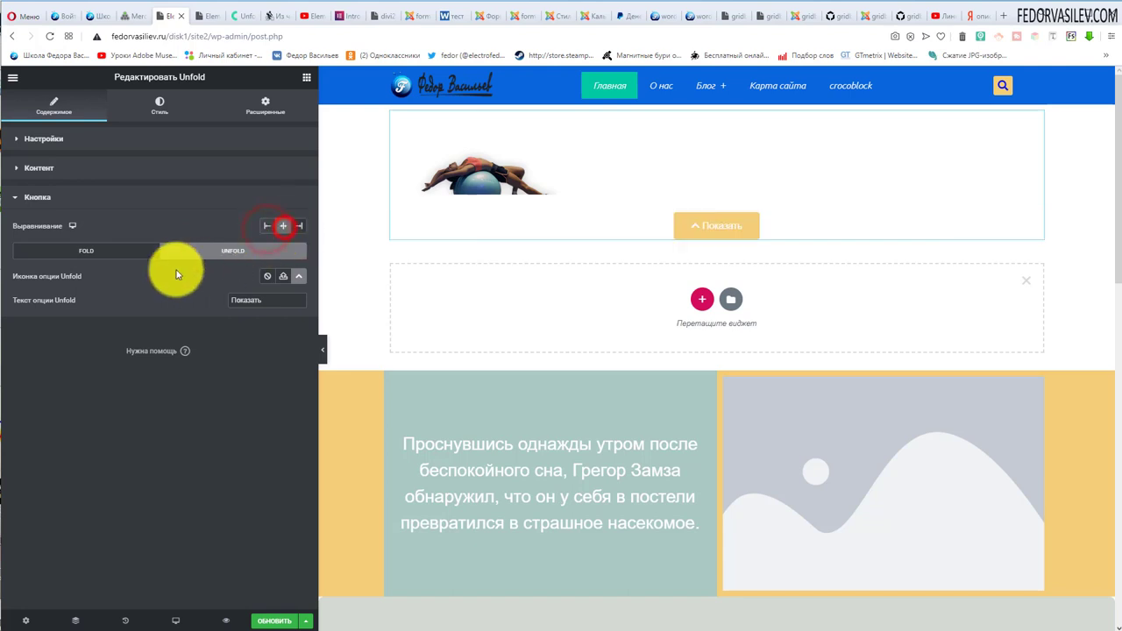
pyautogui.click(115, 254)
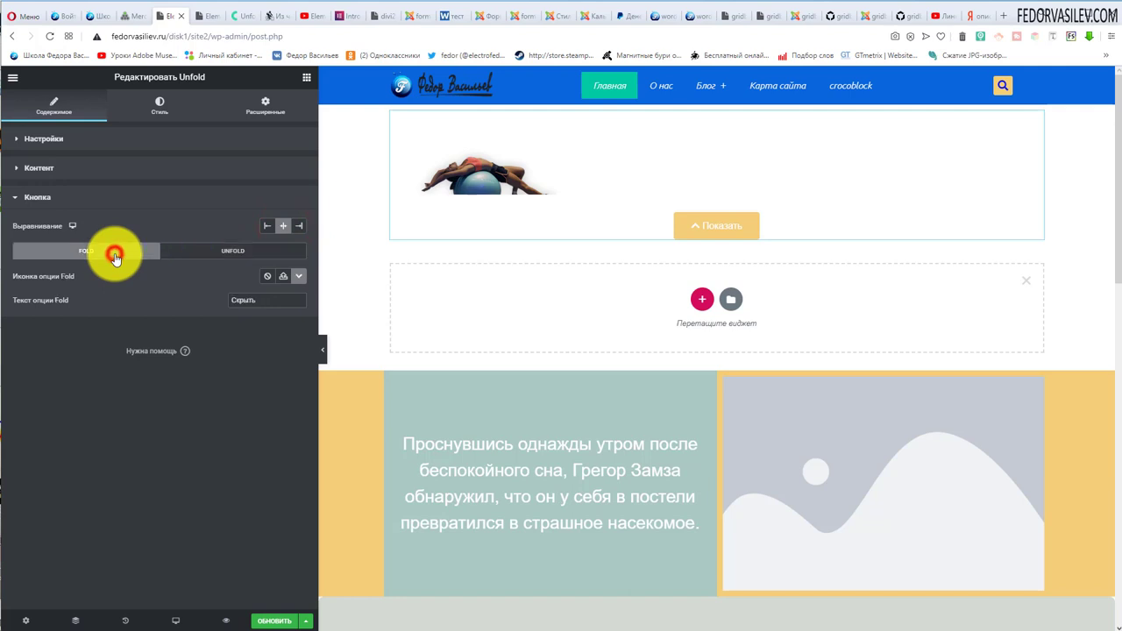
pyautogui.click(267, 227)
pyautogui.click(299, 226)
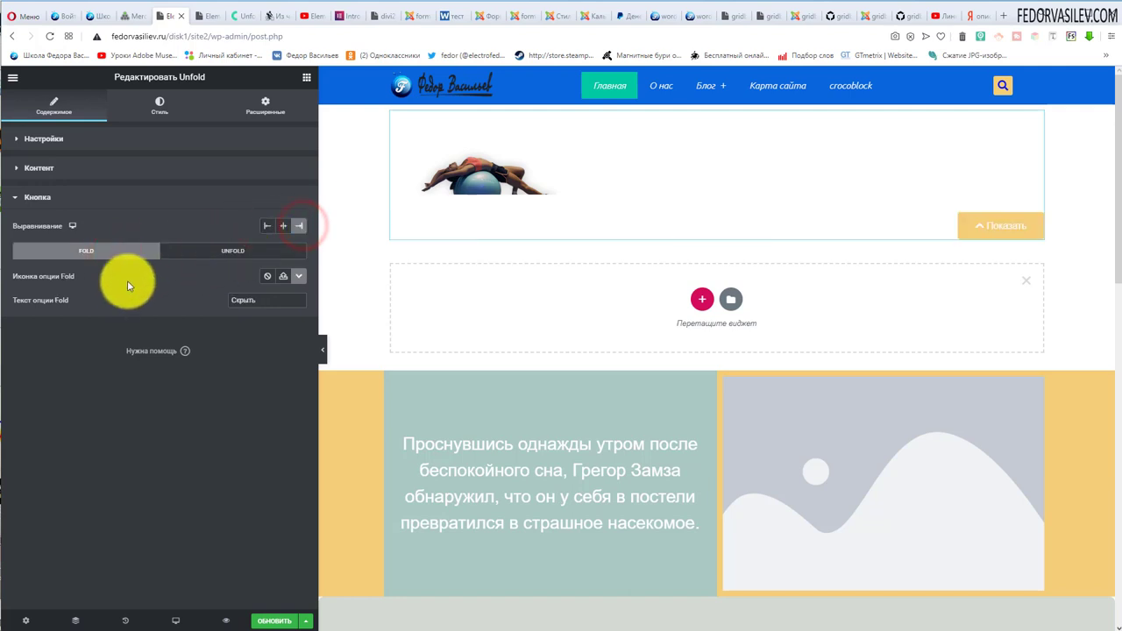
pyautogui.click(283, 227)
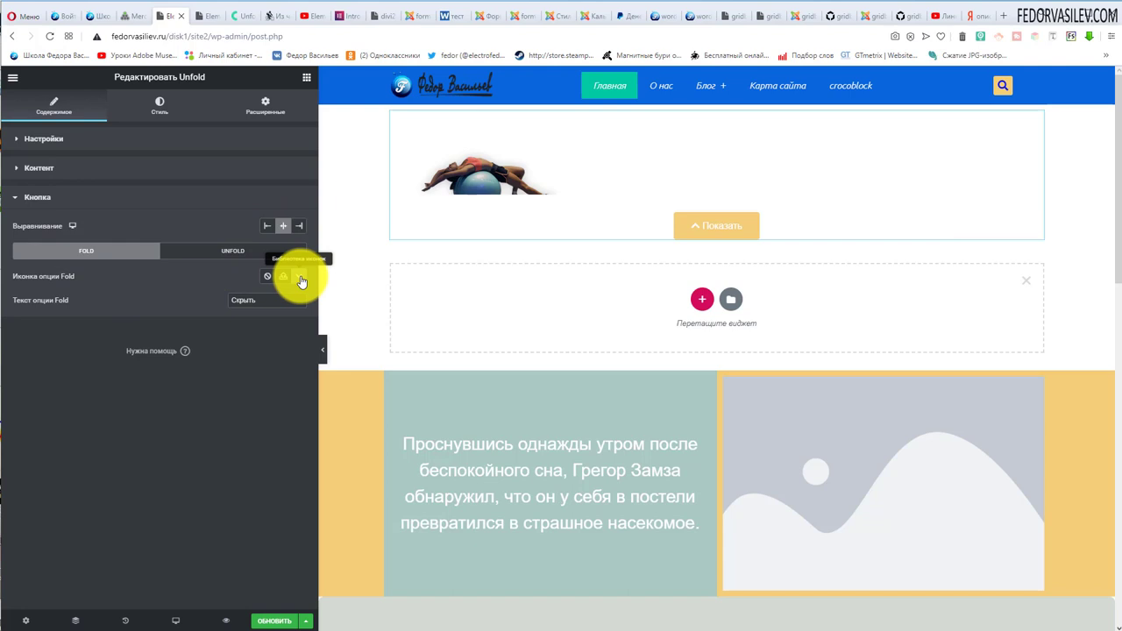
# Look through the icon library for the Fold button icon and close it without choosing another icon.
pyautogui.click(298, 277)
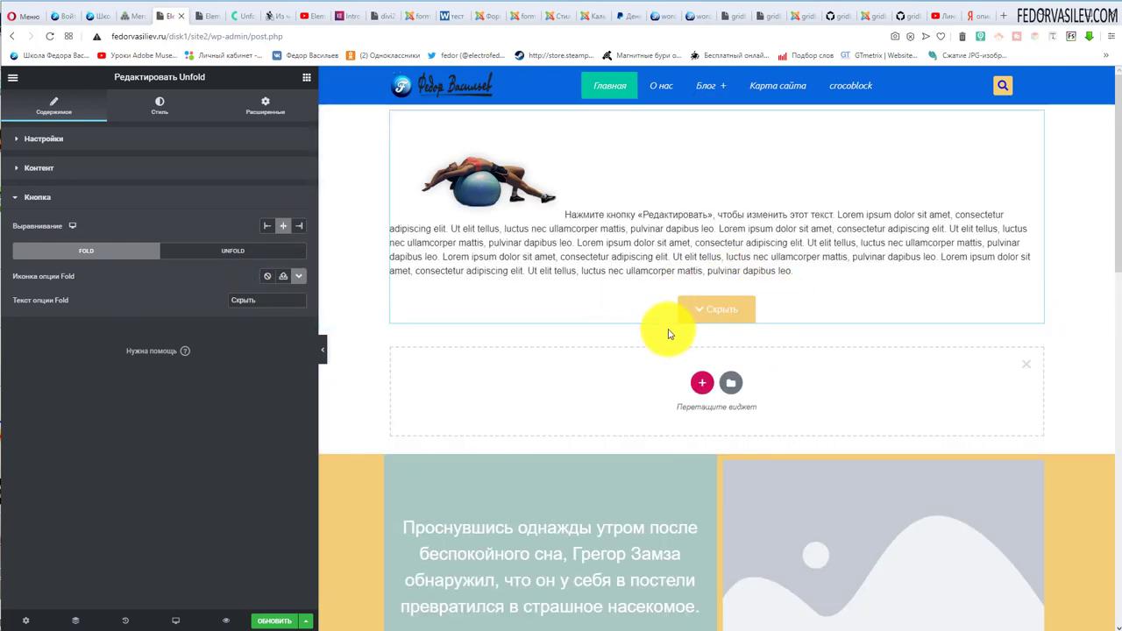
pyautogui.click(301, 279)
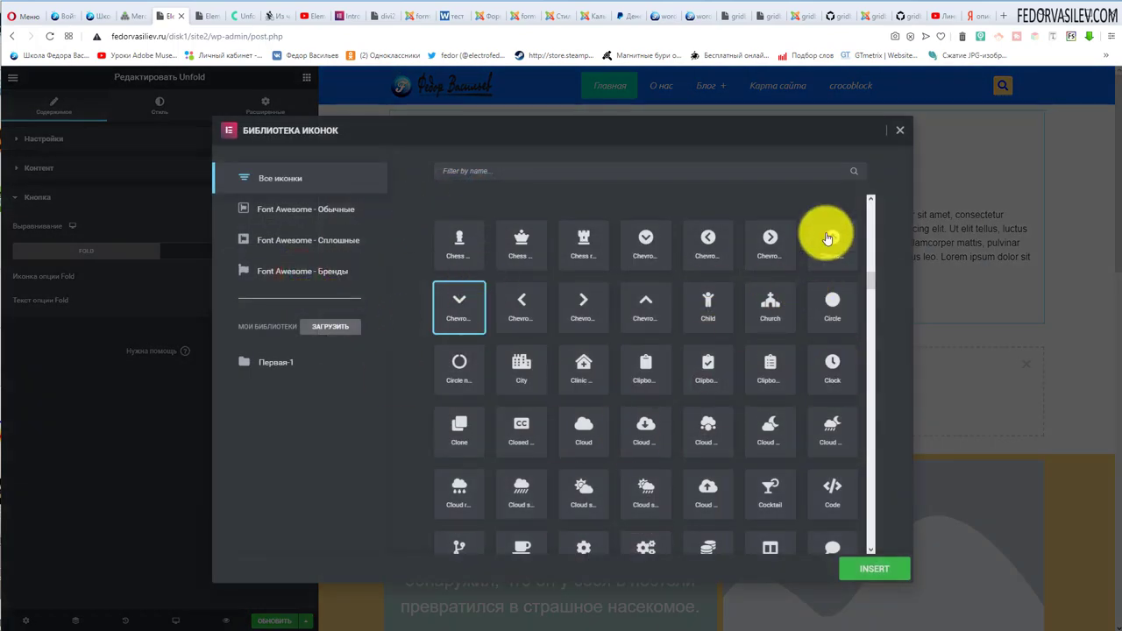
pyautogui.click(907, 133)
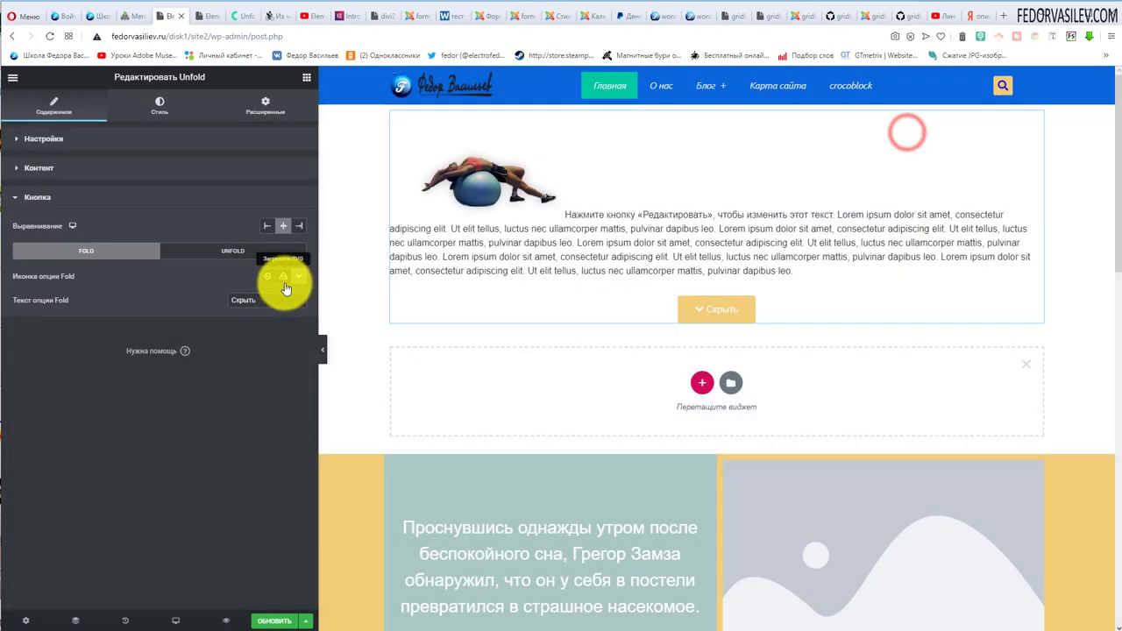
# Examine the button's Fold and Unfold label texts and compare them with the button in the preview.
pyautogui.moveTo(254, 301); pyautogui.dragTo(55, 313)
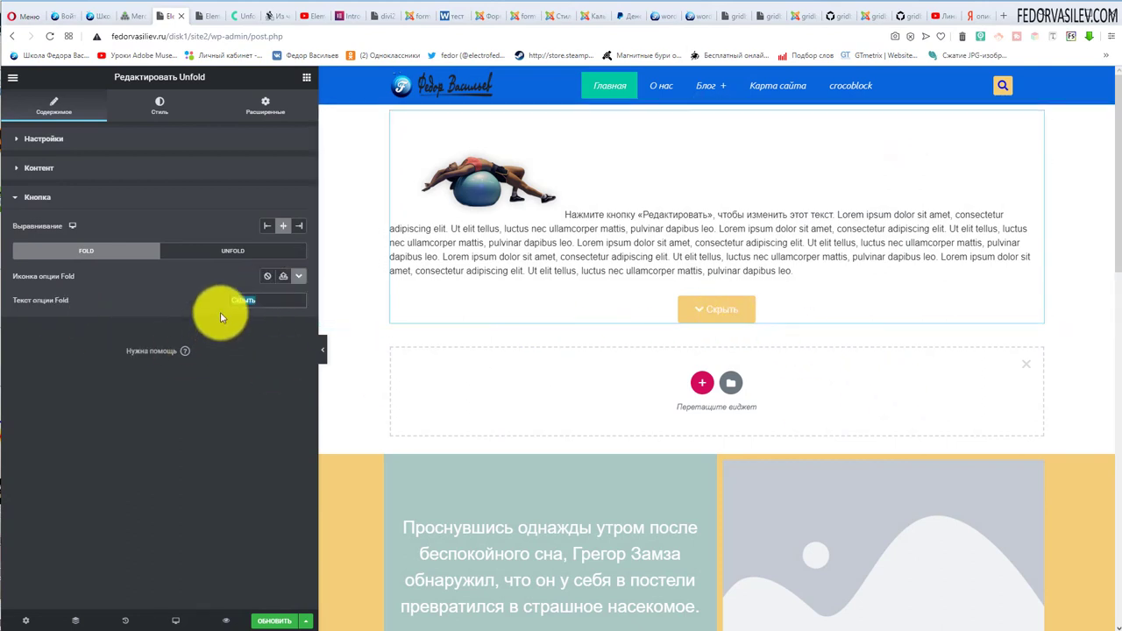
pyautogui.click(208, 252)
pyautogui.moveTo(277, 300); pyautogui.dragTo(228, 300)
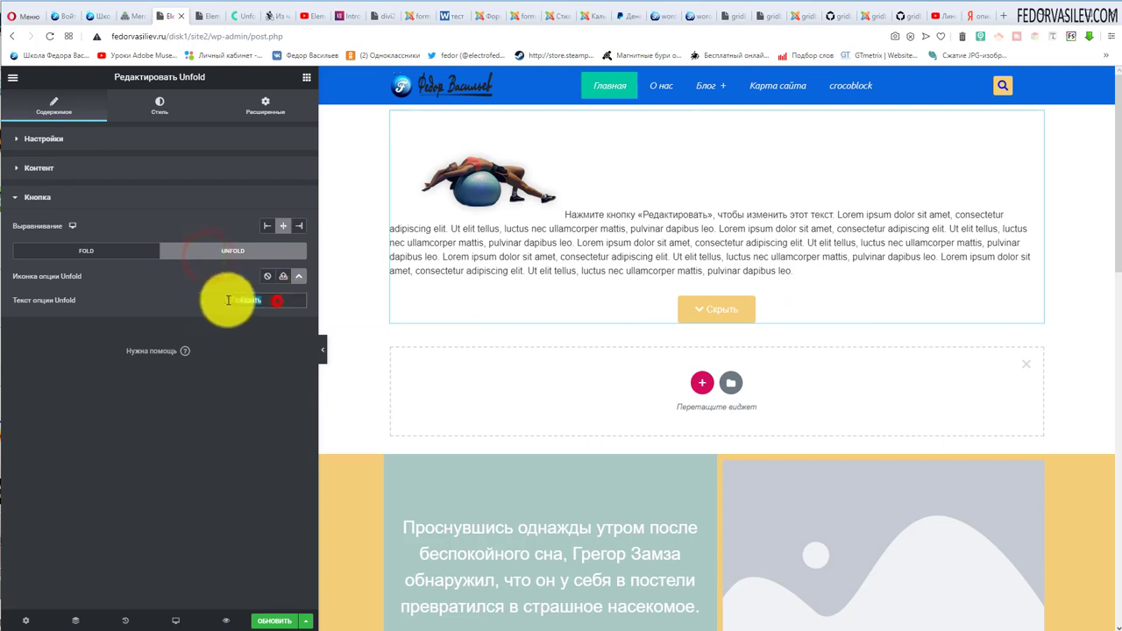
pyautogui.click(701, 313)
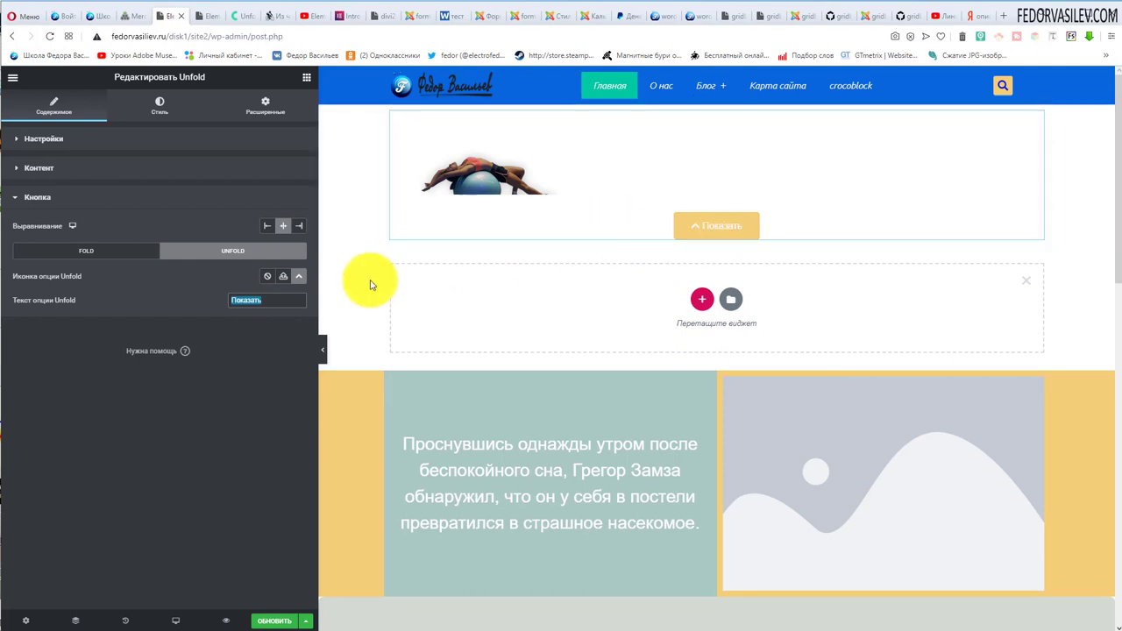
pyautogui.doubleClick(282, 301)
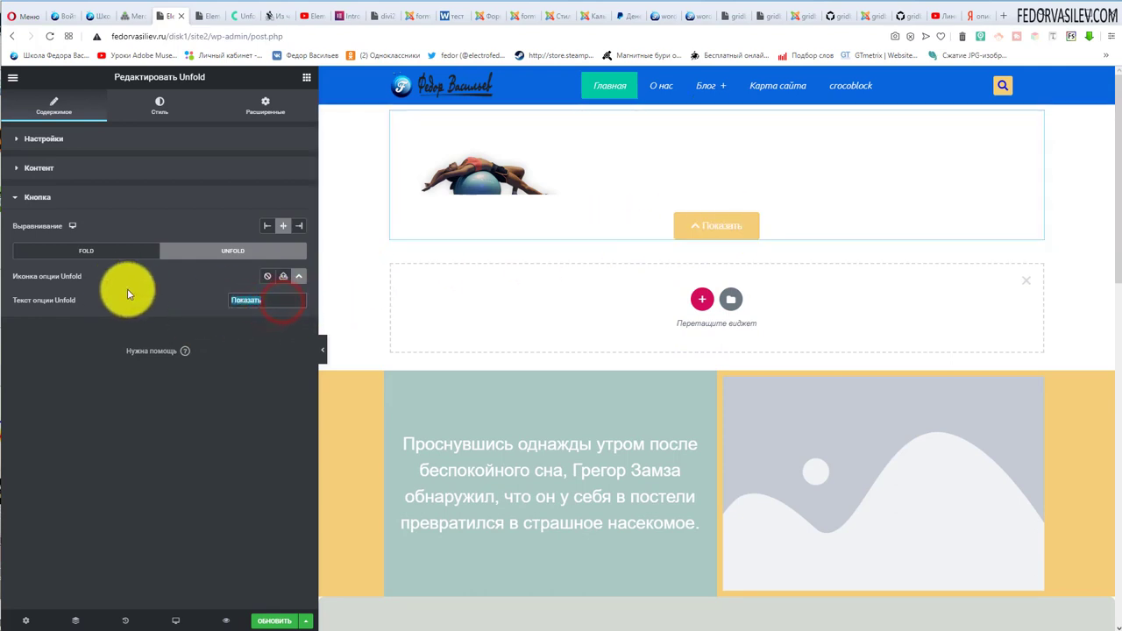
# In the container style's Fold state, choose the classic background type, try the dark red preset colour and clear it.
pyautogui.click(26, 198)
pyautogui.click(168, 121)
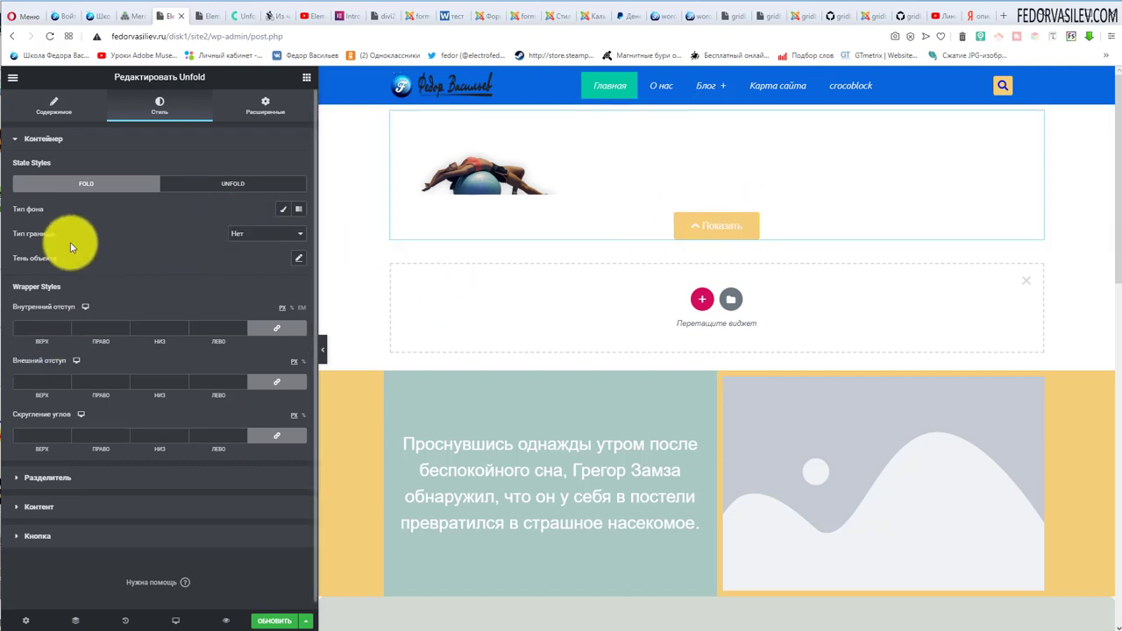
pyautogui.click(282, 210)
pyautogui.click(278, 233)
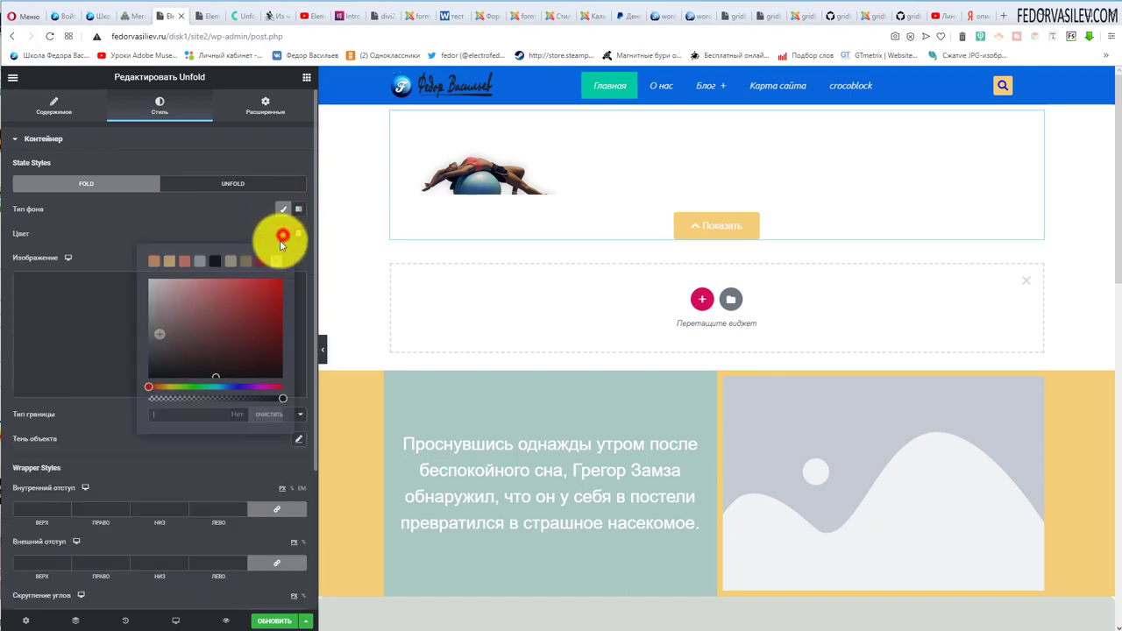
pyautogui.click(258, 261)
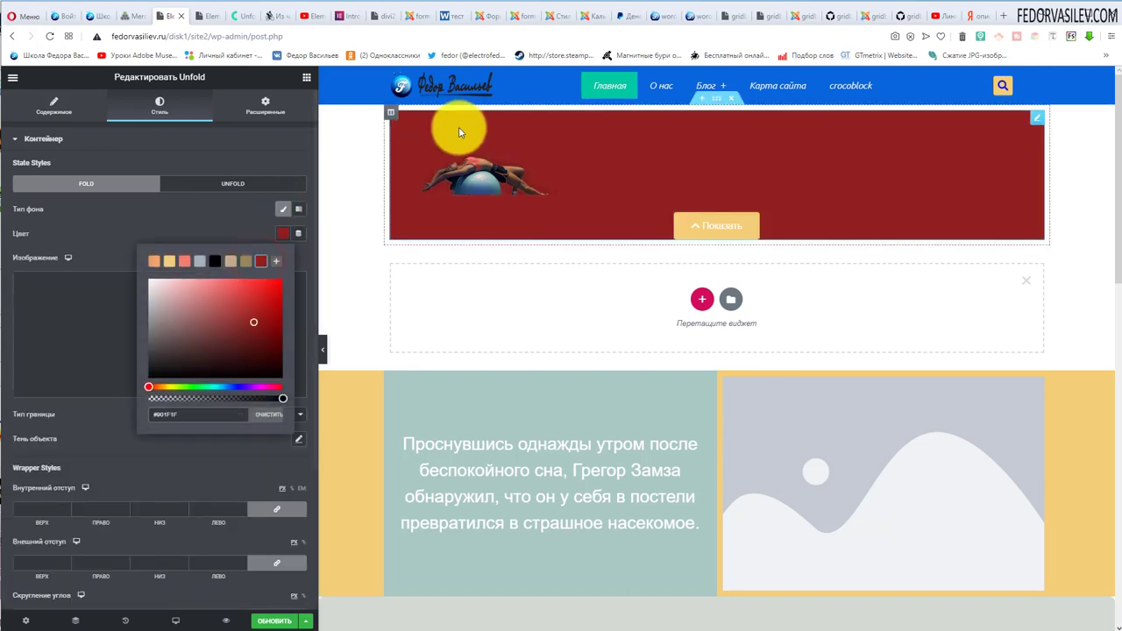
pyautogui.click(263, 420)
pyautogui.click(112, 223)
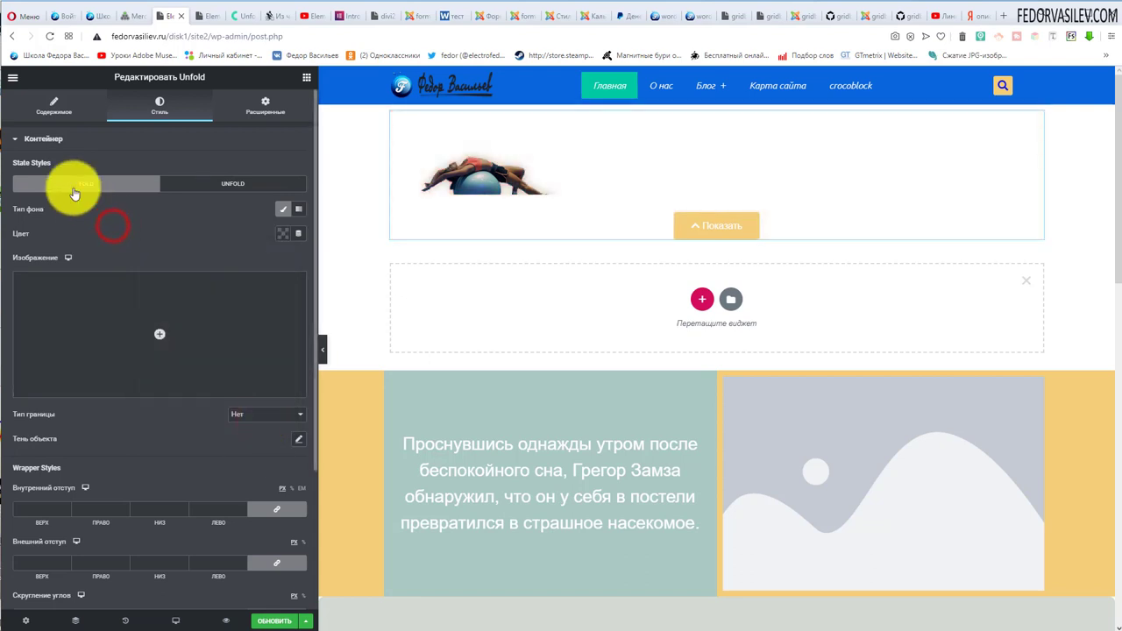
# In the widget's button style, set the normal-state background colour to the coral-red preset and unfold the content in the preview.
pyautogui.click(38, 139)
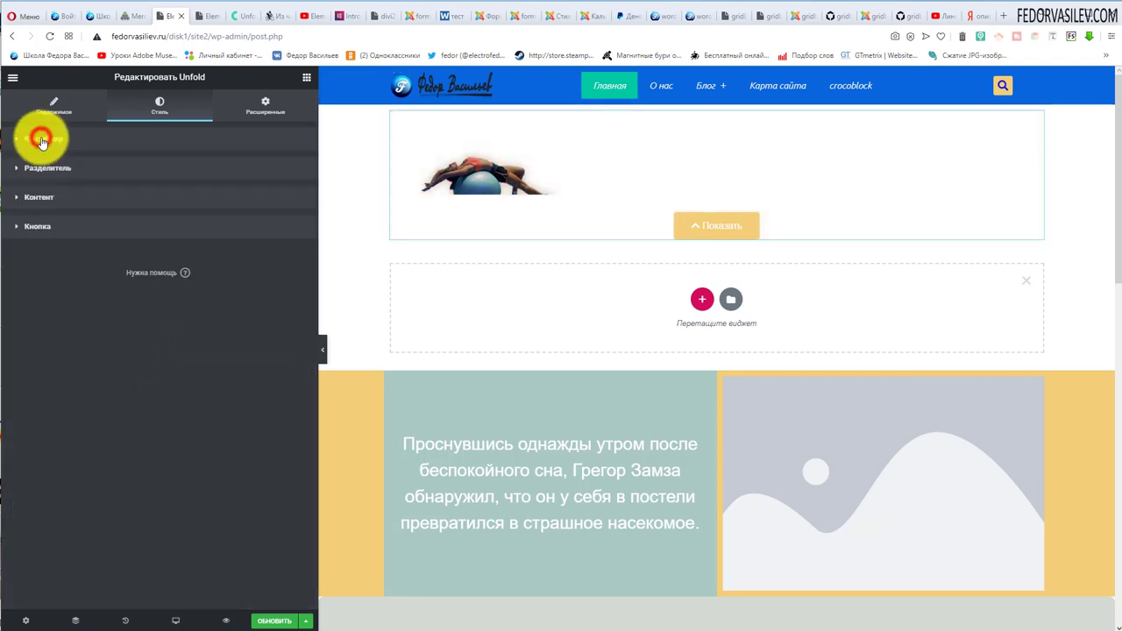
pyautogui.click(37, 227)
pyautogui.scroll(-1, 118, 327)
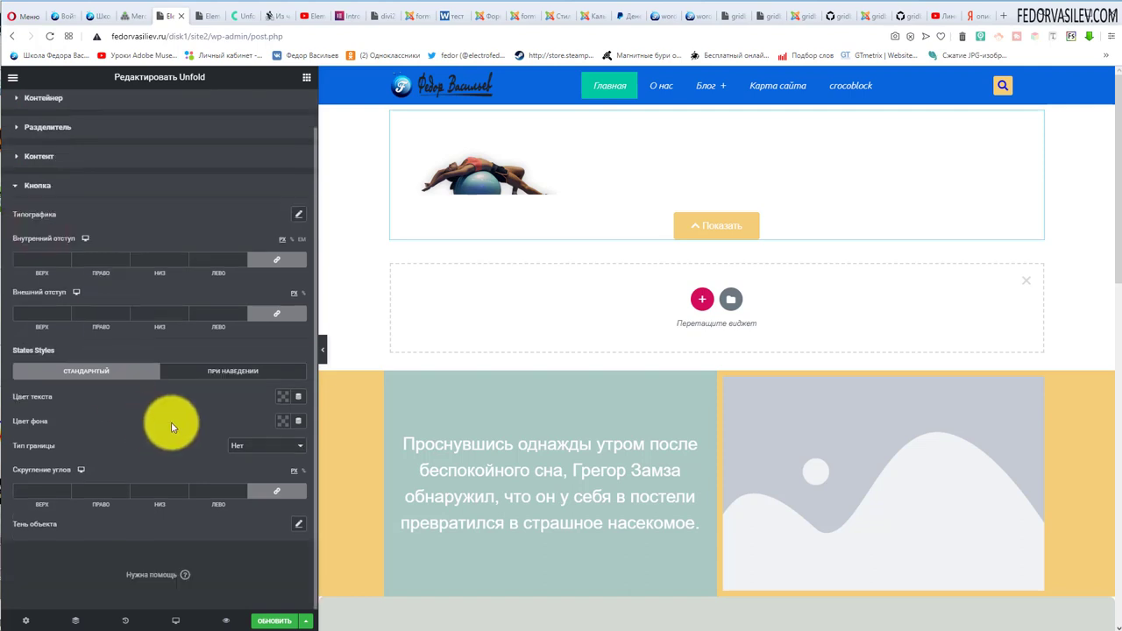
pyautogui.click(284, 422)
pyautogui.click(229, 452)
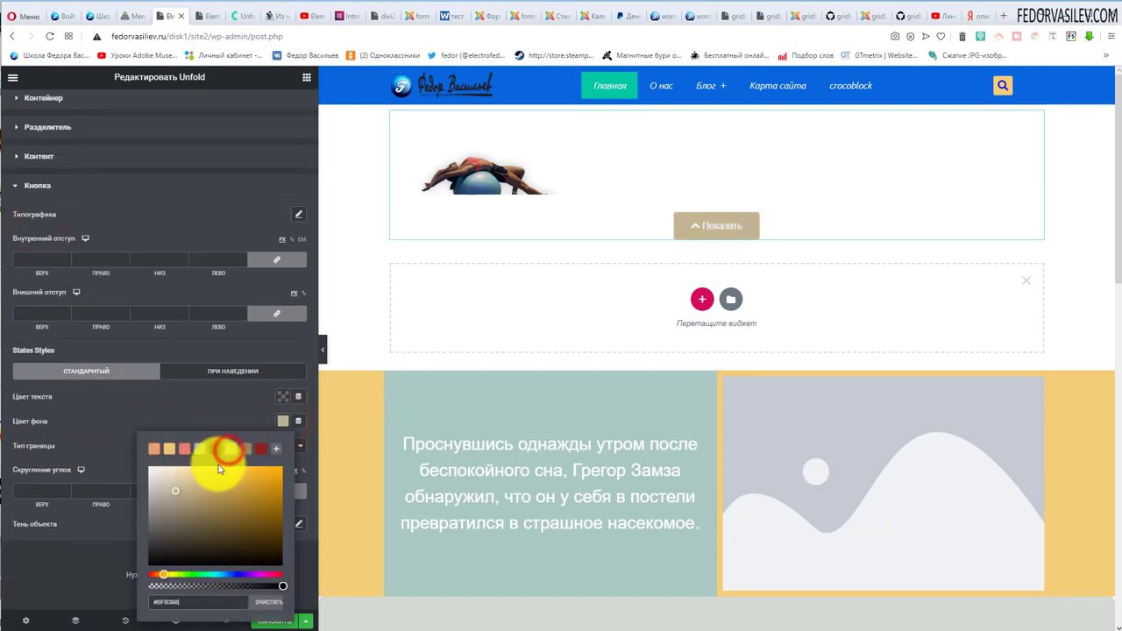
pyautogui.click(184, 449)
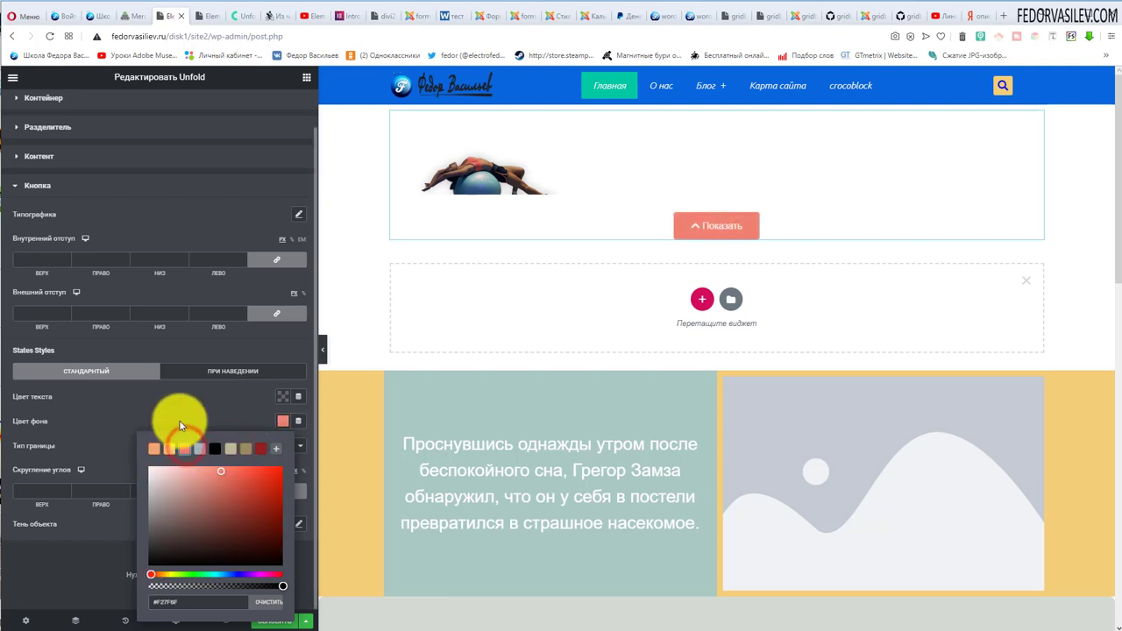
pyautogui.click(175, 415)
pyautogui.click(698, 227)
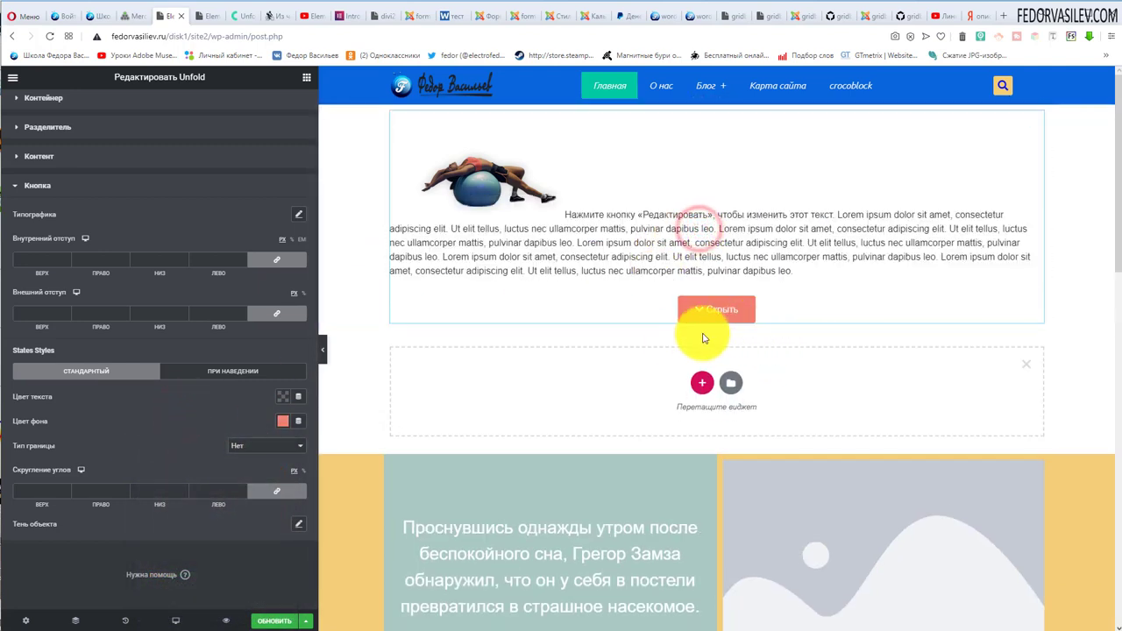
# Set the button's hover-state background colour to the yellow preset and try the button in the preview.
pyautogui.click(217, 368)
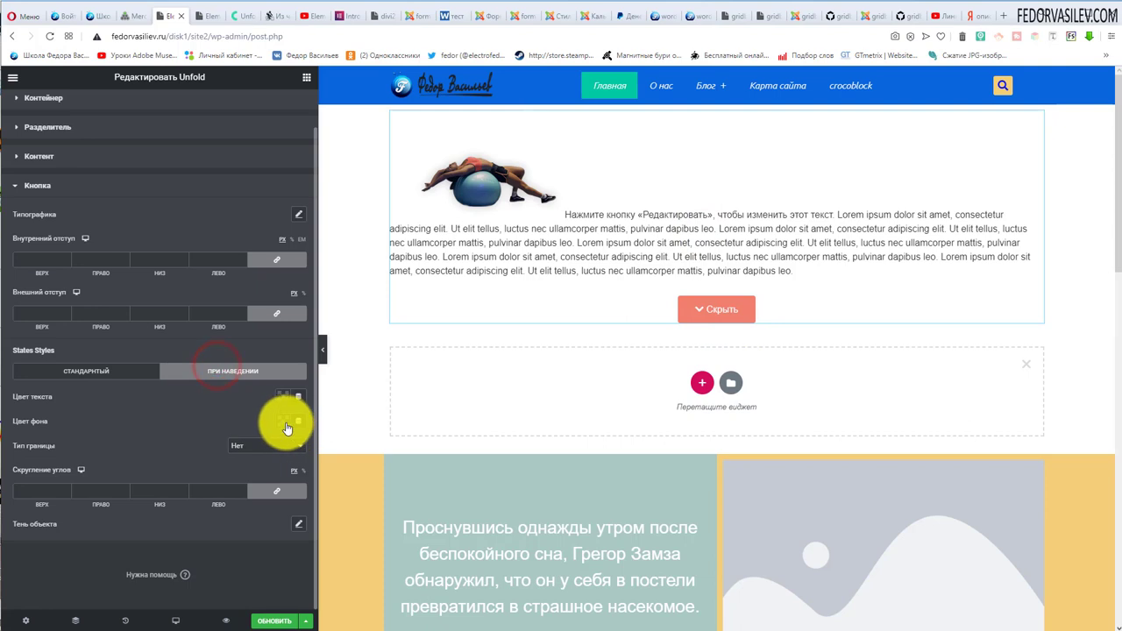
pyautogui.click(283, 422)
pyautogui.click(170, 445)
pyautogui.click(182, 410)
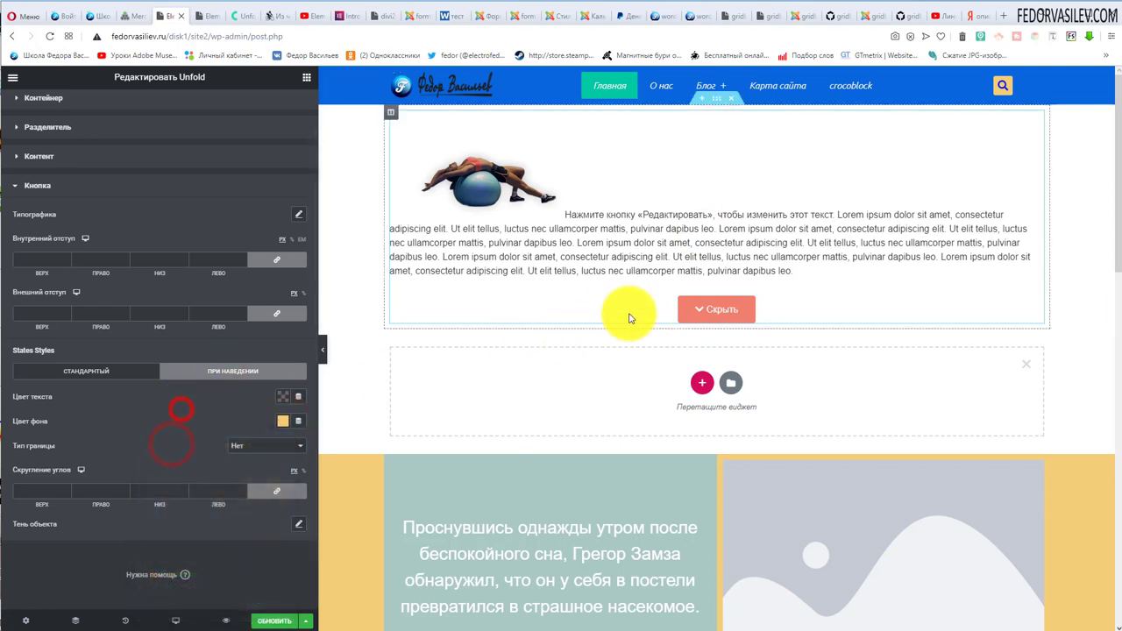
pyautogui.click(679, 311)
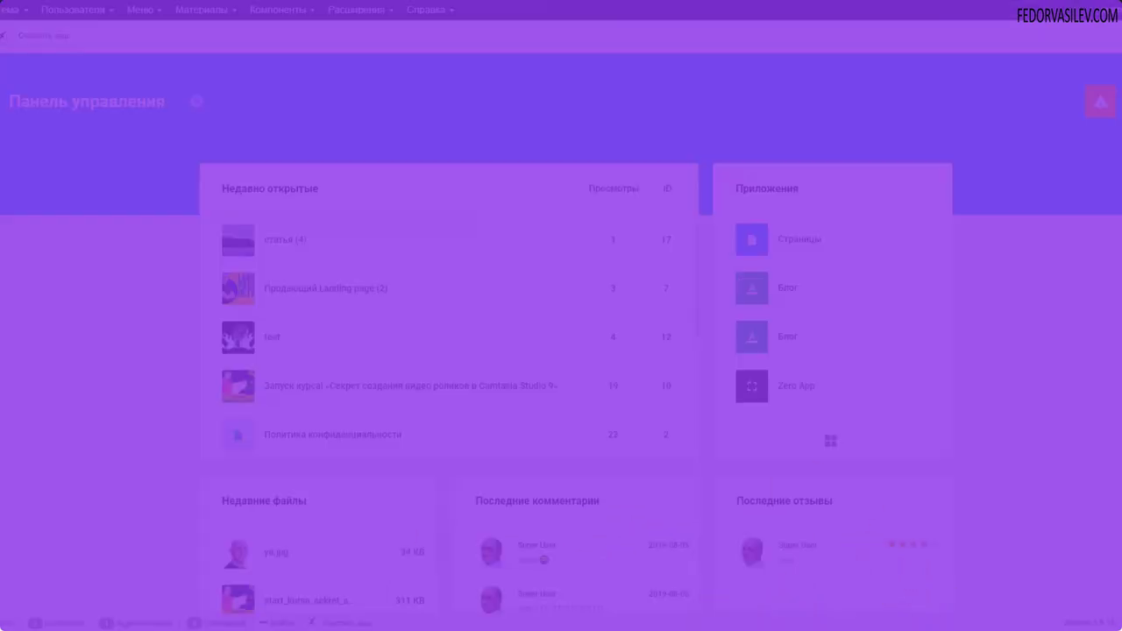
pyautogui.click(1101, 104)
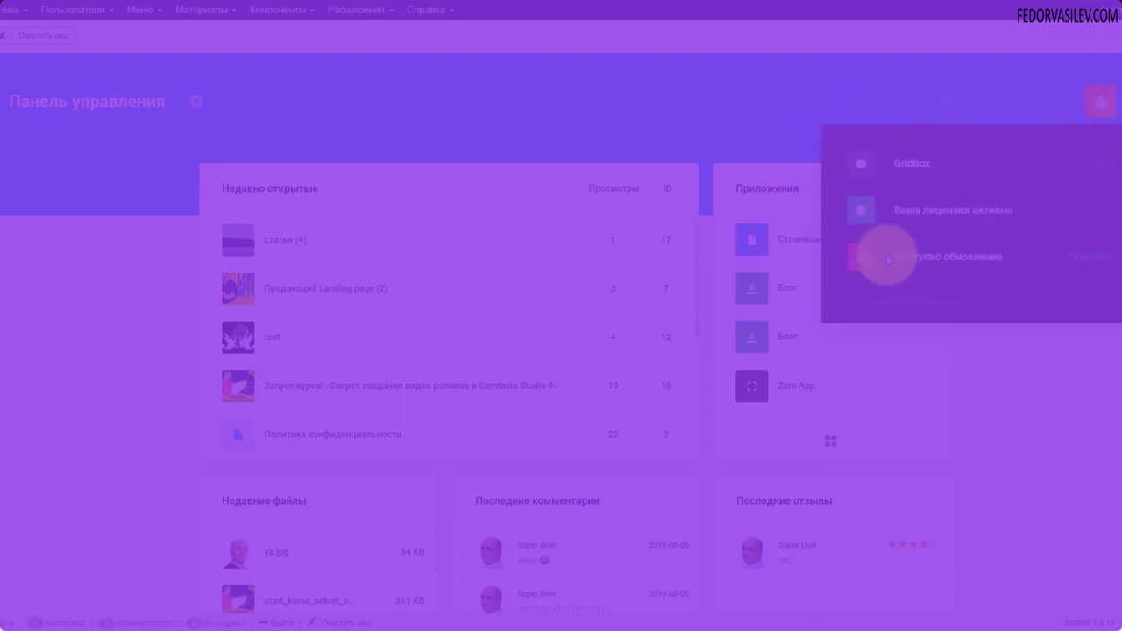
pyautogui.click(830, 441)
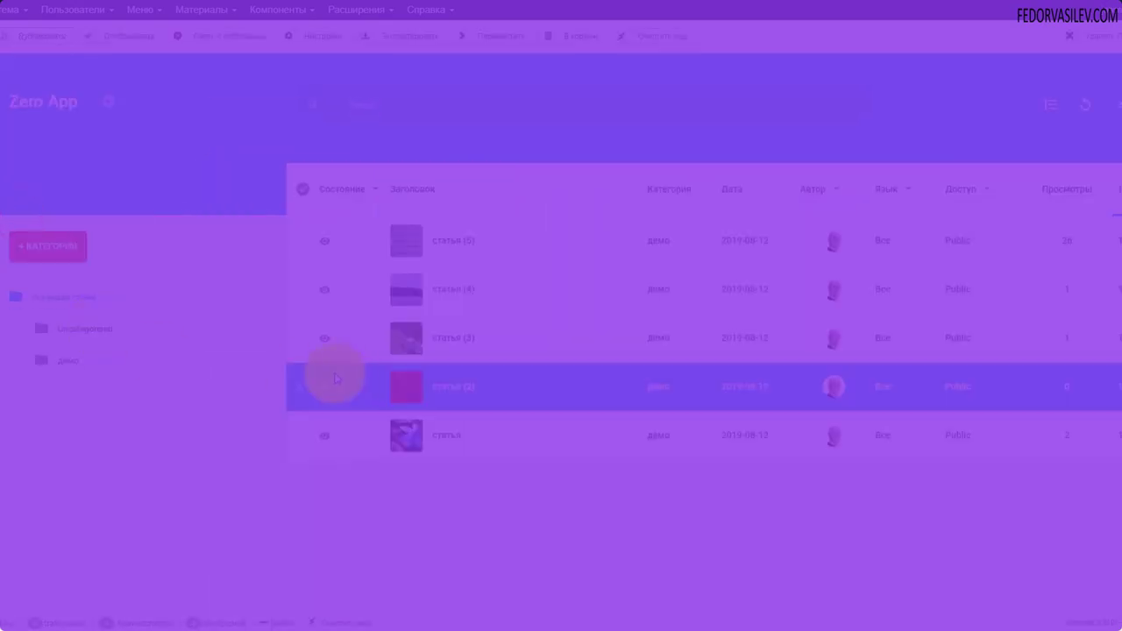
pyautogui.click(108, 103)
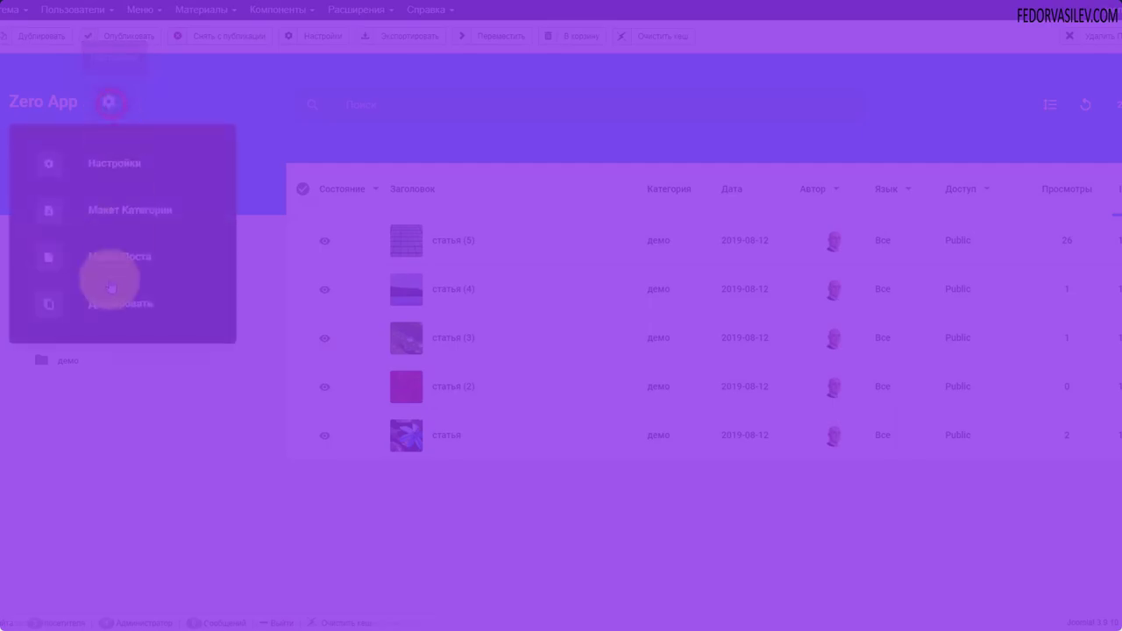